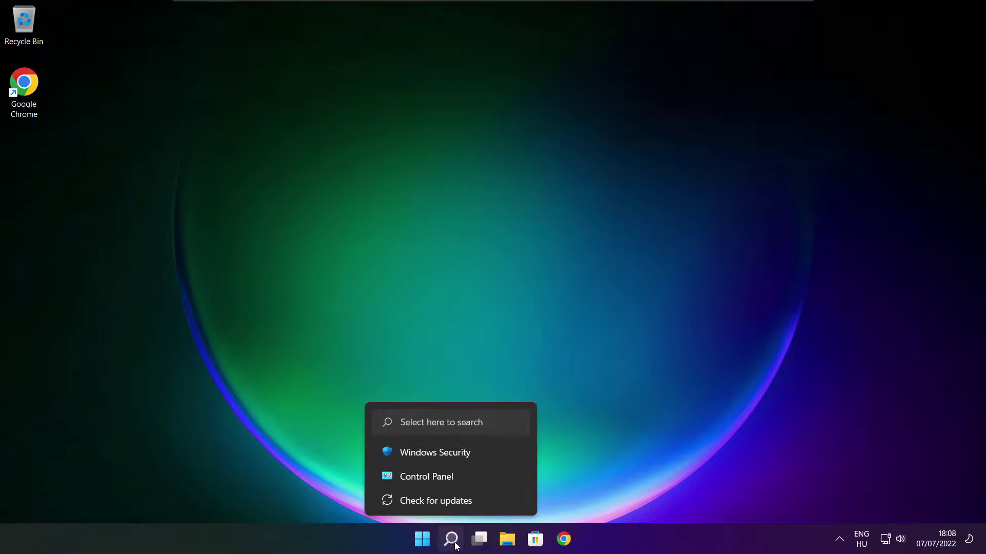
Step: Search Windows for 'device manager'
left_click(452, 540)
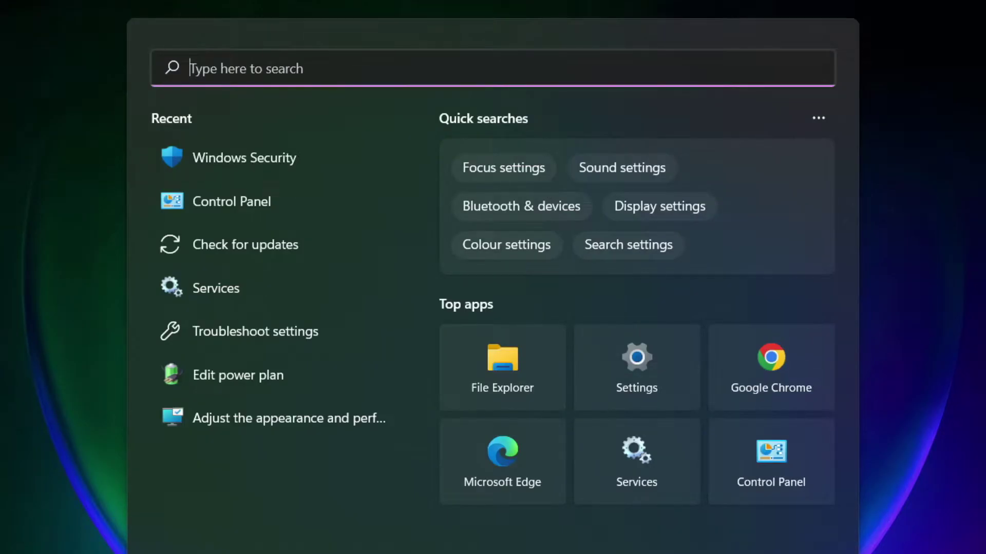
type("device ma")
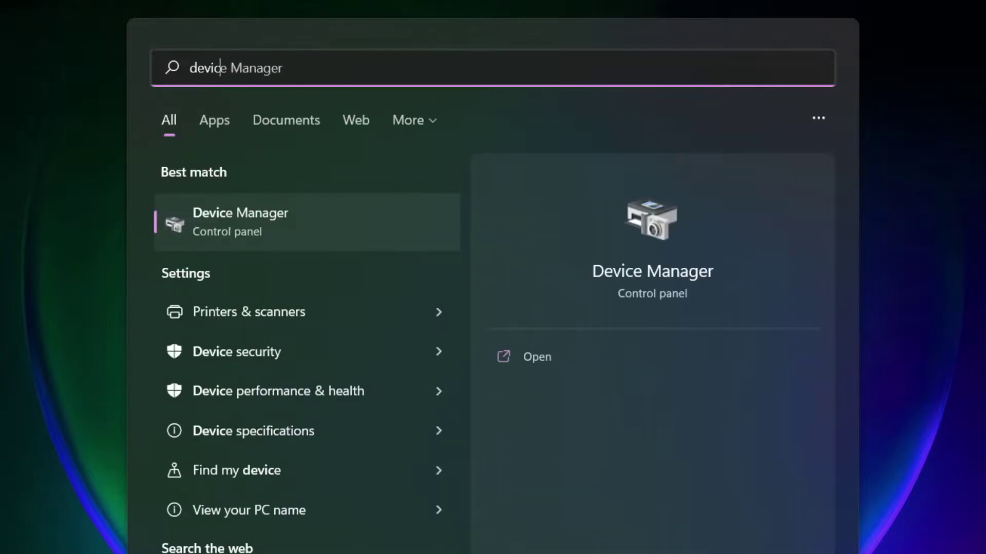
type("nager")
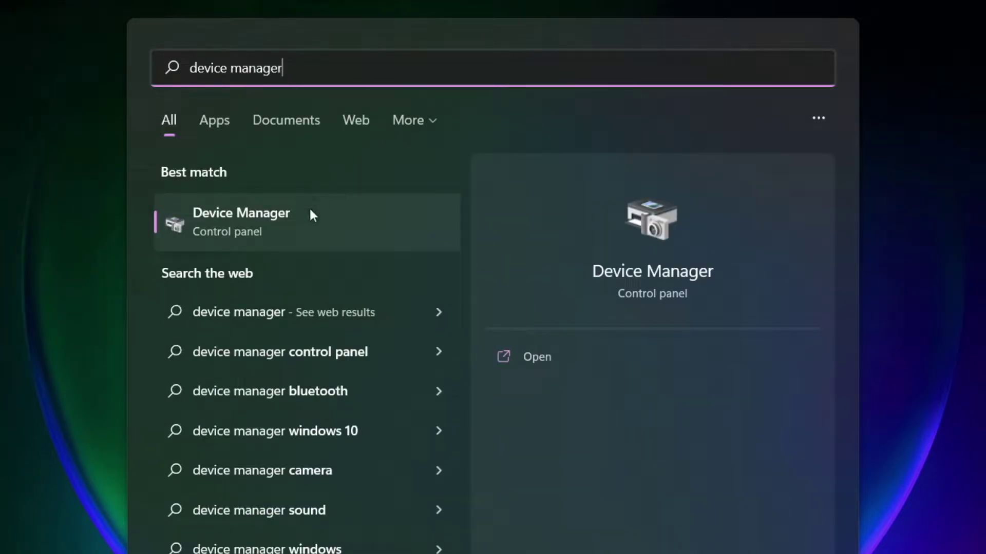
Step: Open Device Manager maximized and auto-update the VMware SVGA 3D driver, which is already current
left_click(361, 227)
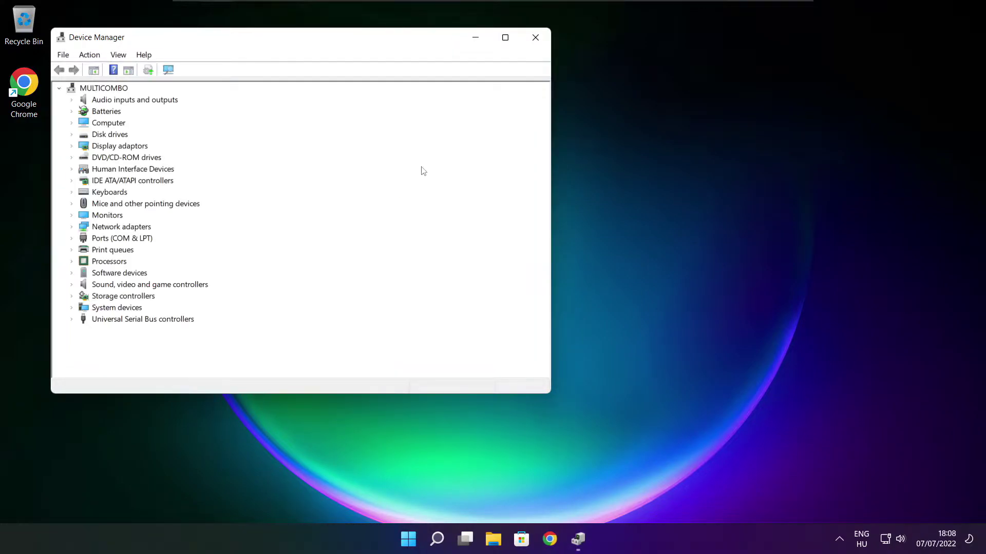
left_click(505, 38)
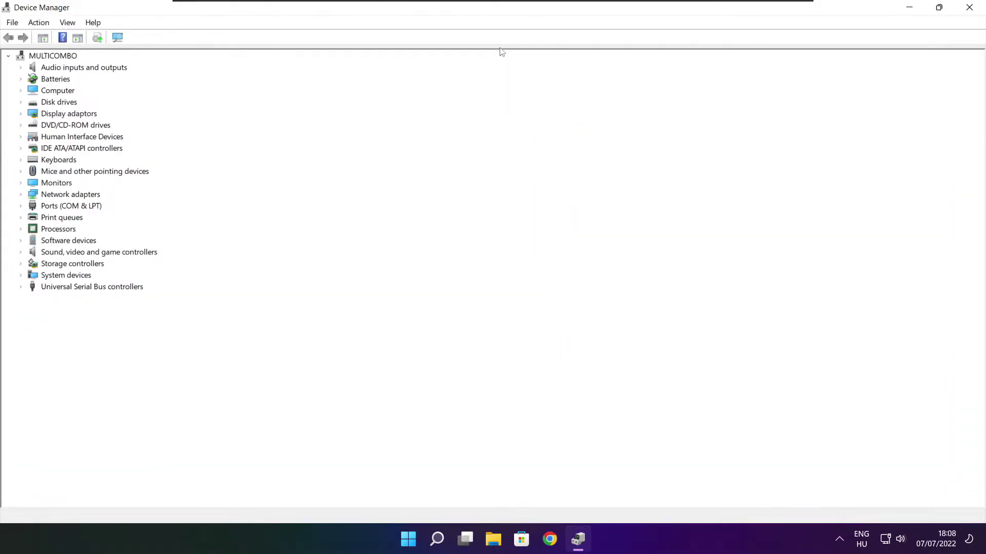
left_click(56, 114)
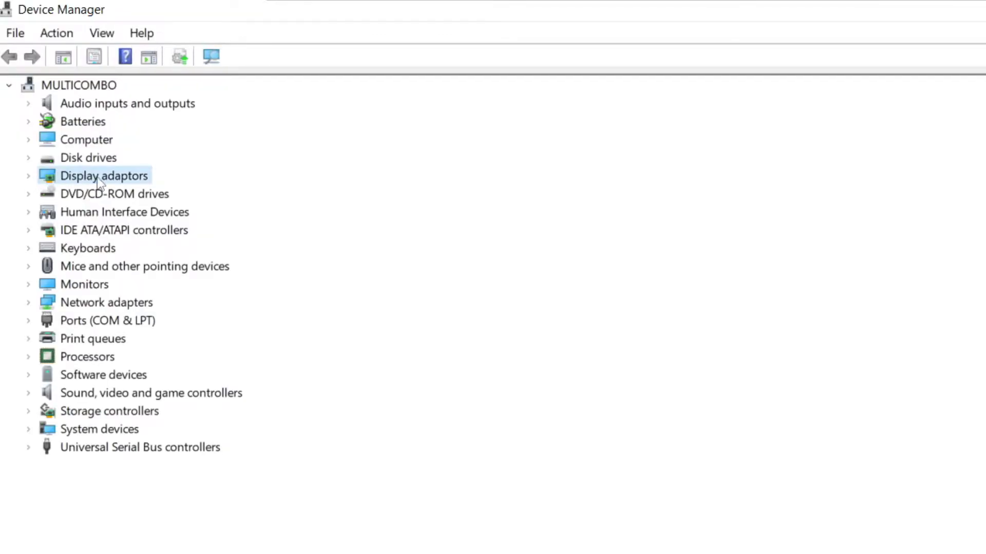
left_click(29, 176)
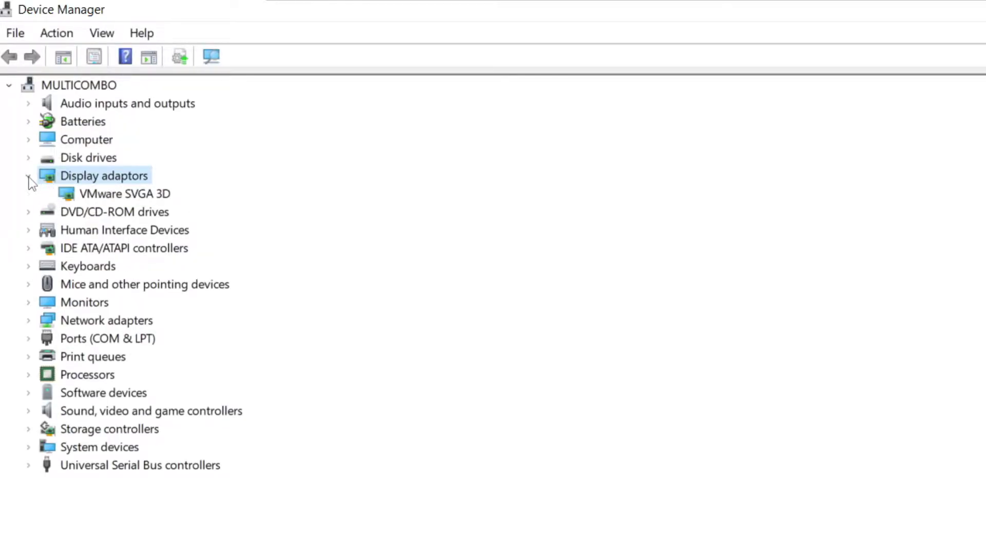
left_click(123, 196)
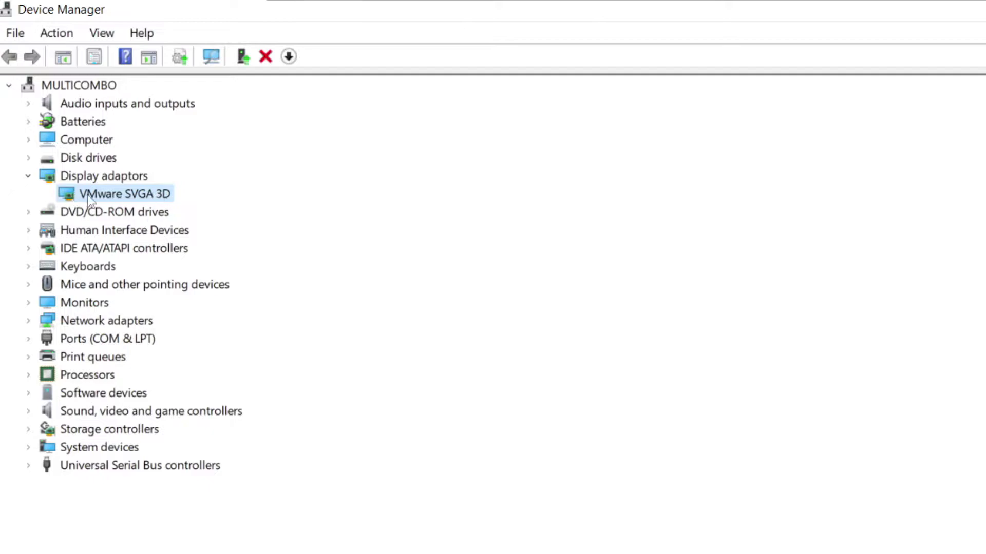
right_click(104, 194)
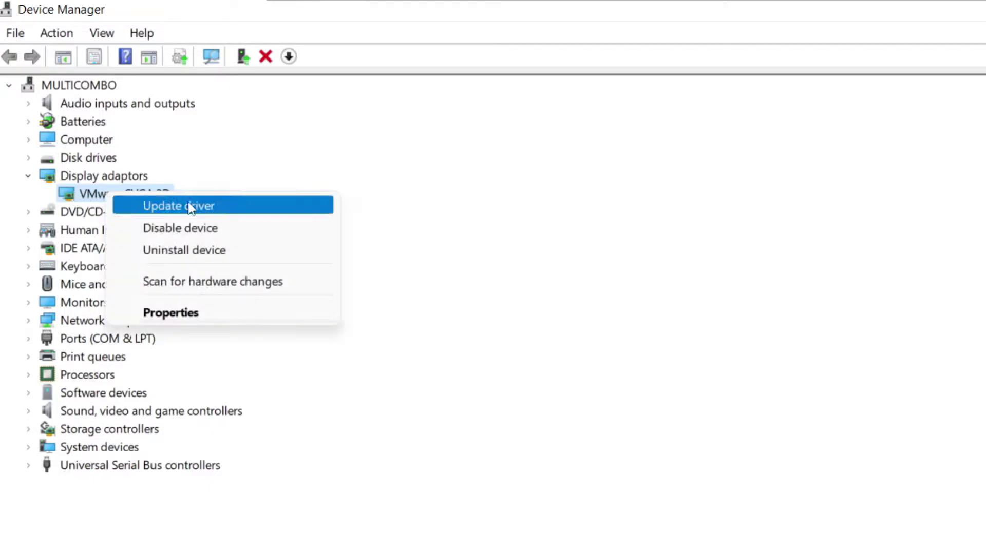
left_click(218, 207)
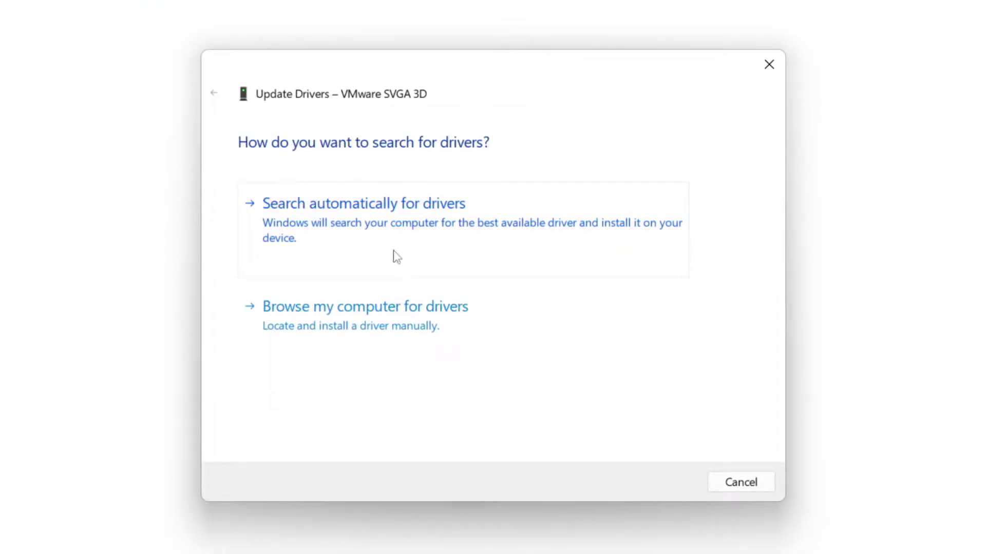
left_click(433, 231)
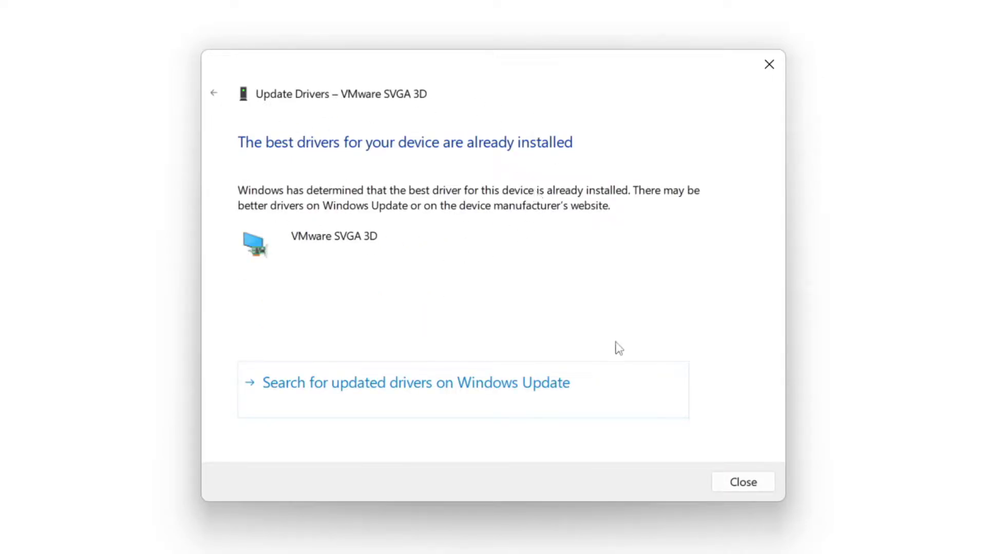
left_click(740, 487)
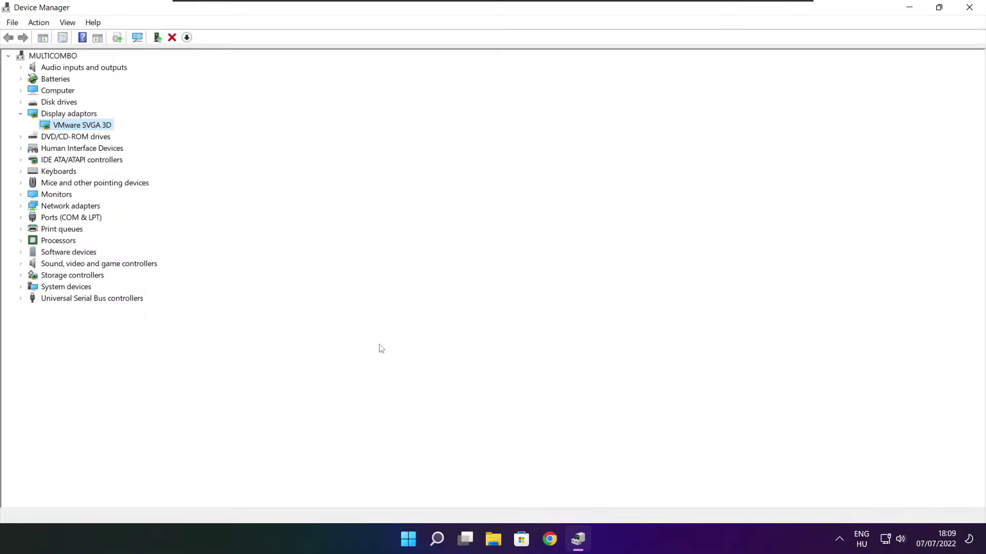
Step: Auto-search a driver for the High Definition Audio Device, found current, then close Device Manager
left_click(30, 264)
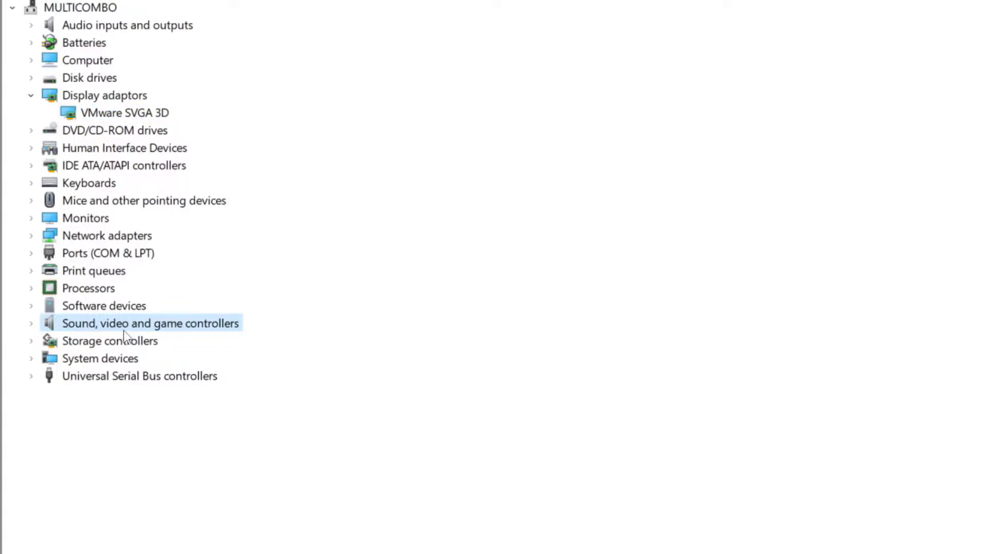
left_click(32, 325)
left_click(149, 342)
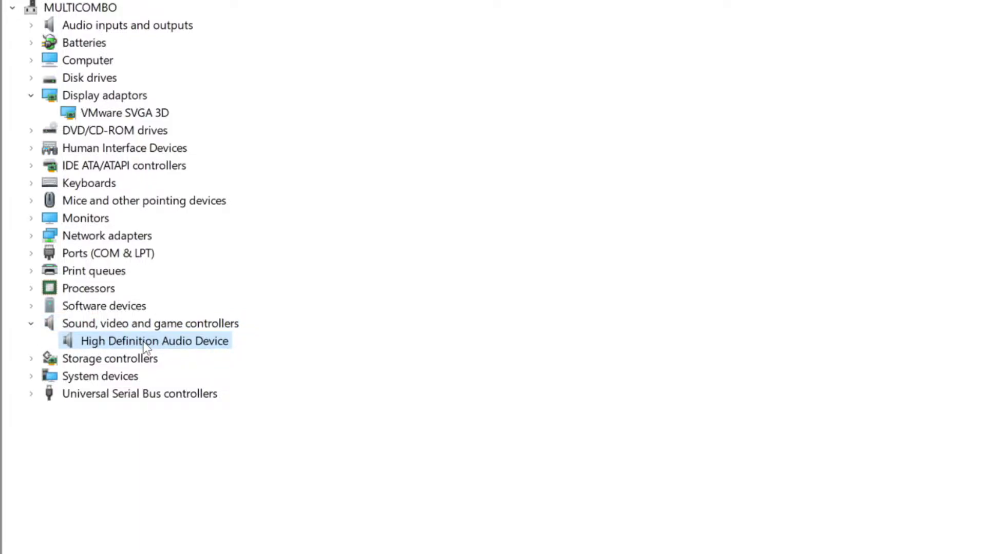
right_click(146, 348)
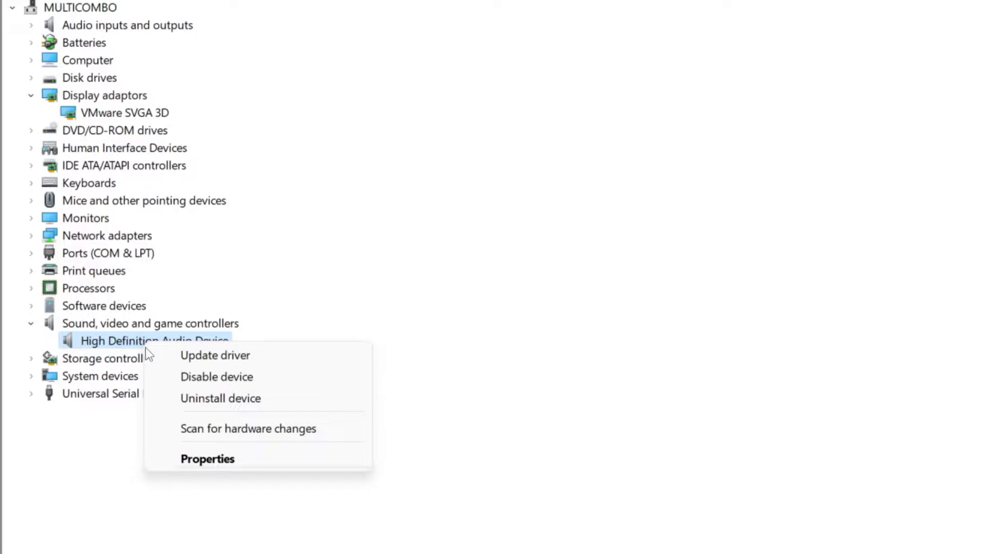
left_click(291, 359)
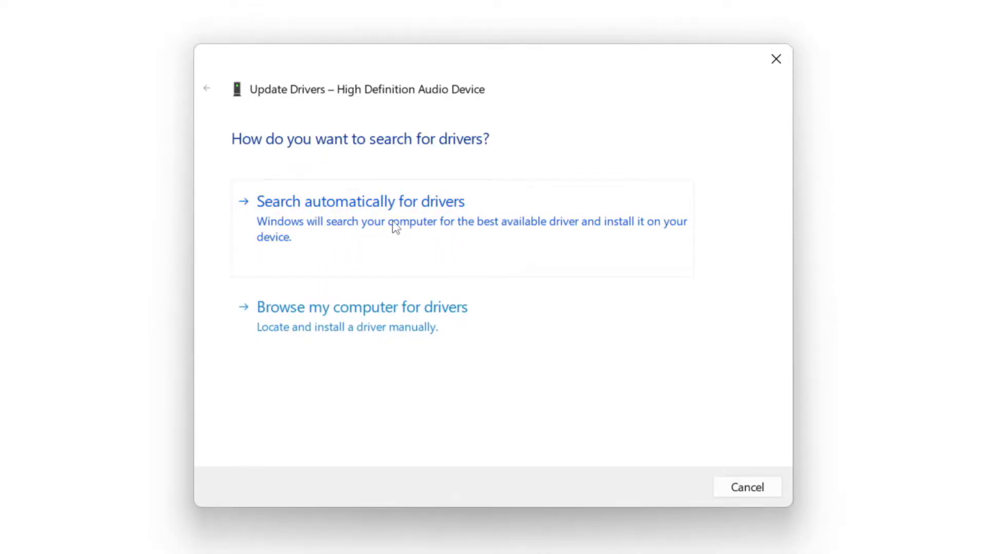
left_click(394, 226)
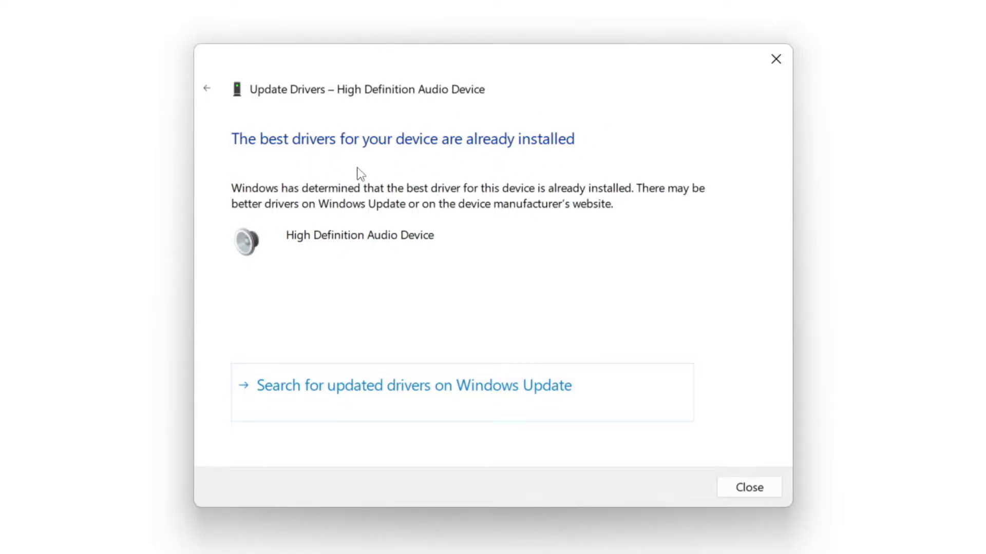
left_click(751, 488)
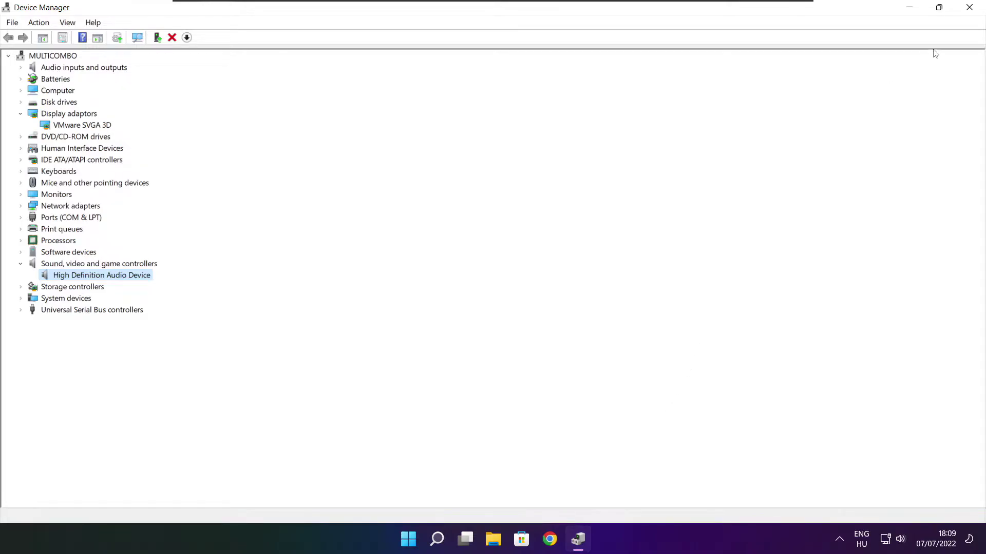
left_click(969, 8)
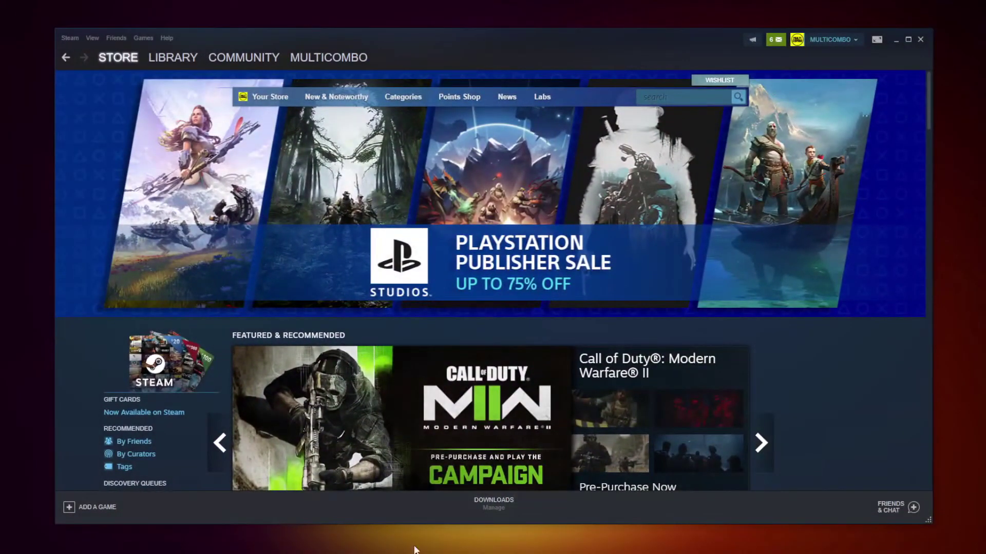
Step: Verify the NOT WORKING GAME's local files in Steam, validating all 3367 files
left_click(168, 59)
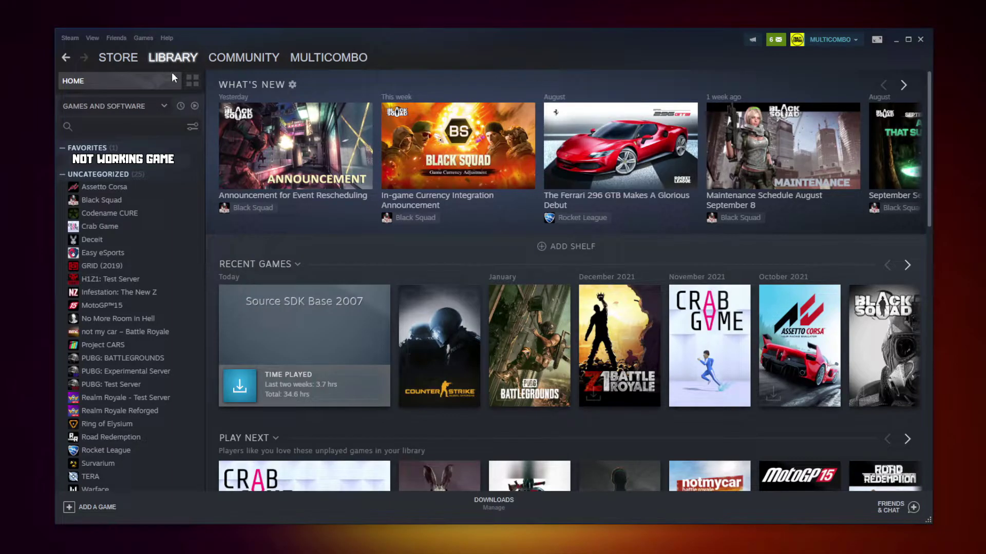
right_click(192, 164)
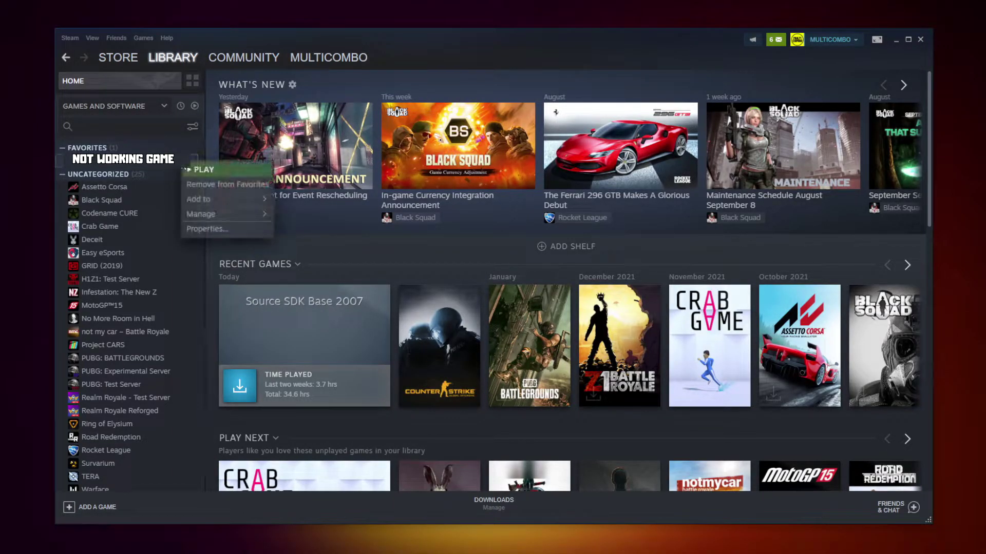
left_click(219, 229)
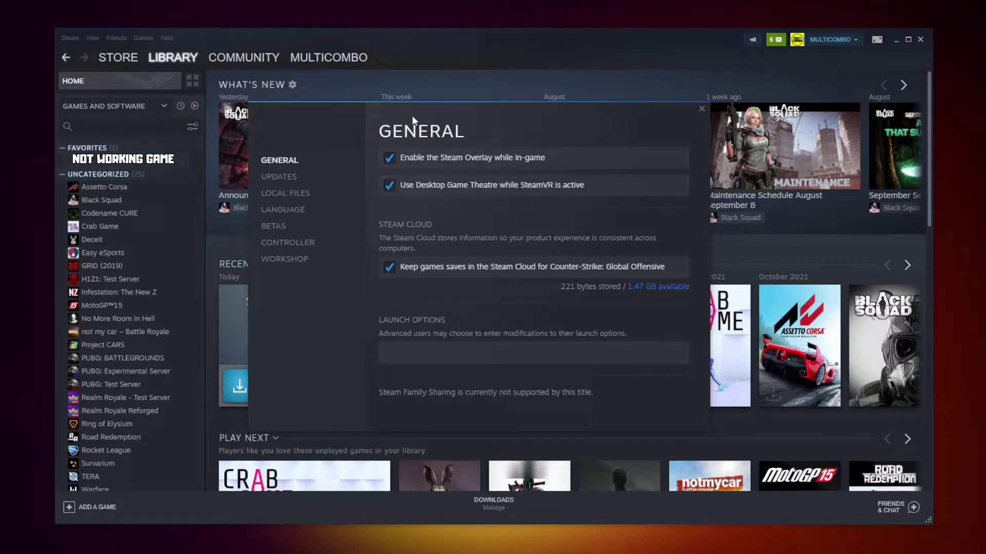
left_click(290, 199)
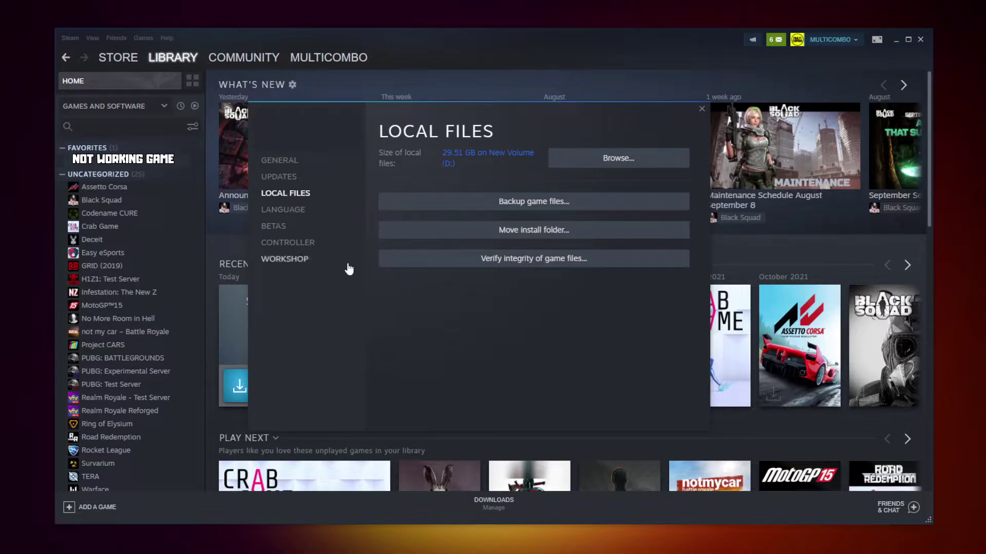
left_click(537, 265)
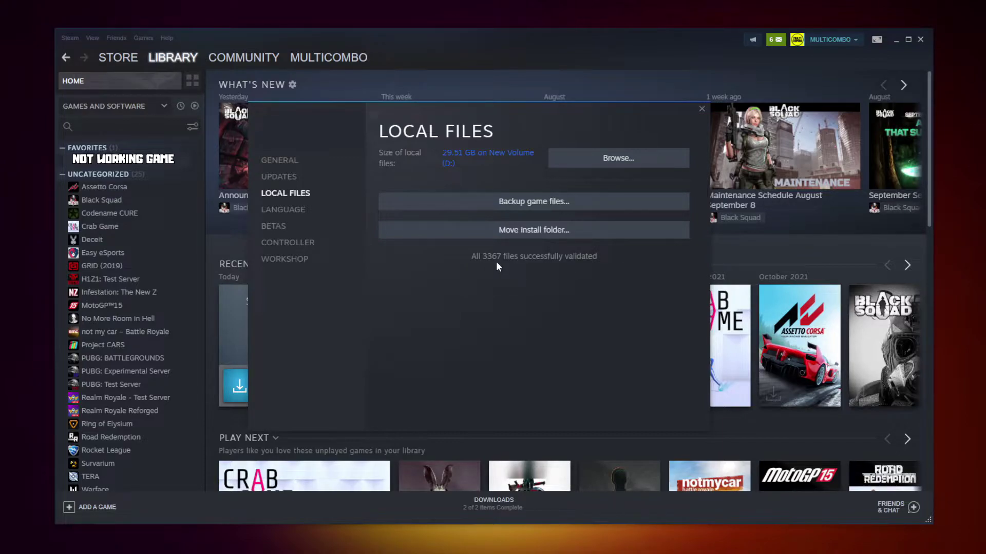
Step: Set the game executable to Windows 8 compatibility, no fullscreen optimizations, and run as administrator
left_click(595, 164)
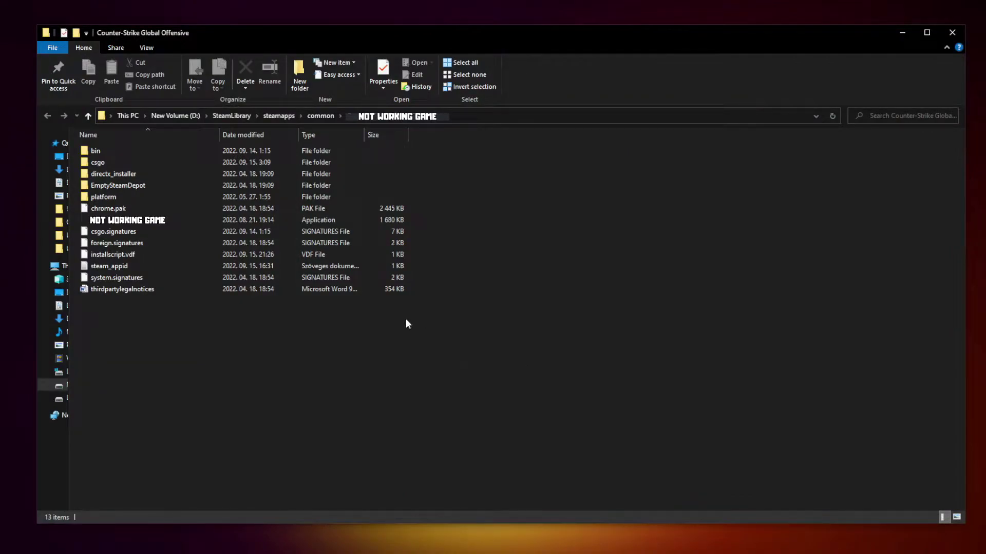
left_click(175, 221)
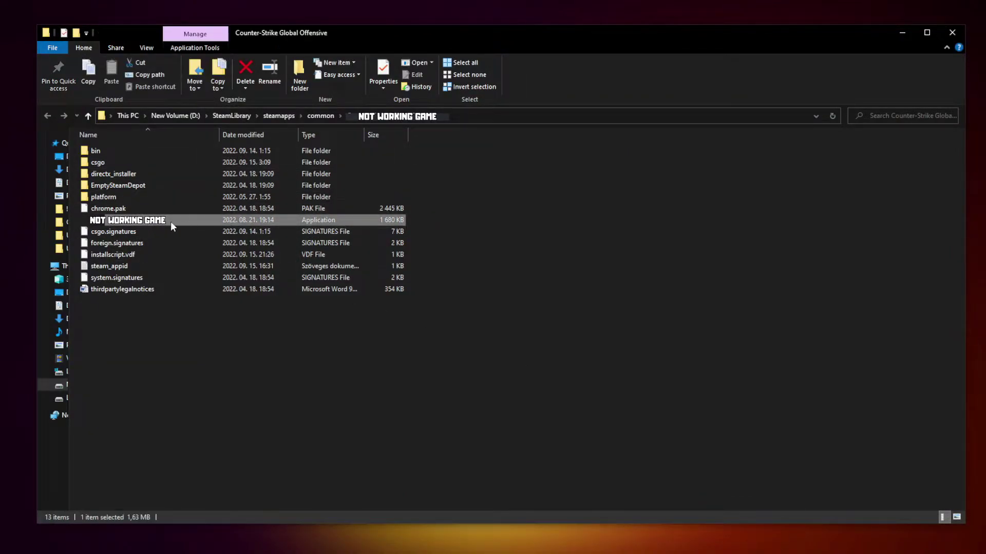
right_click(200, 224)
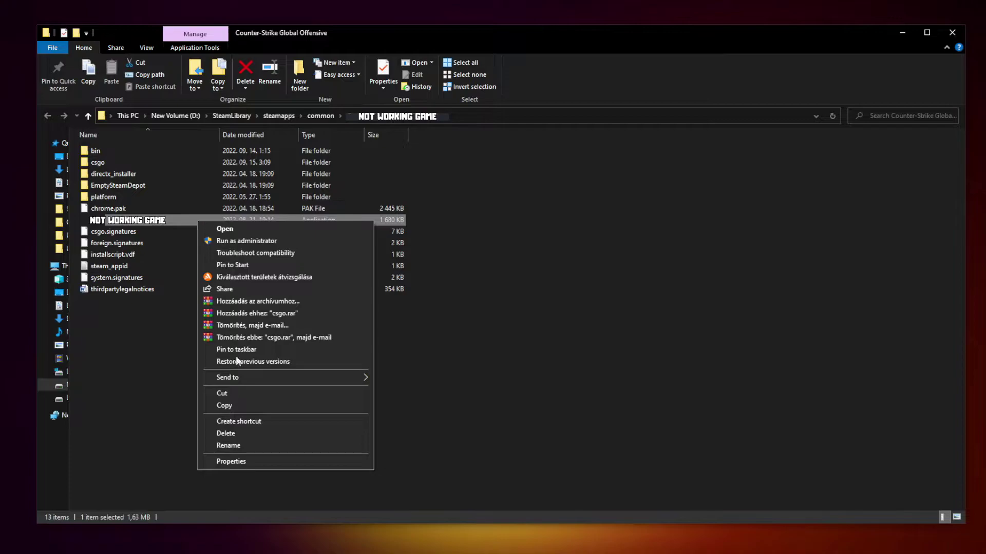
left_click(284, 460)
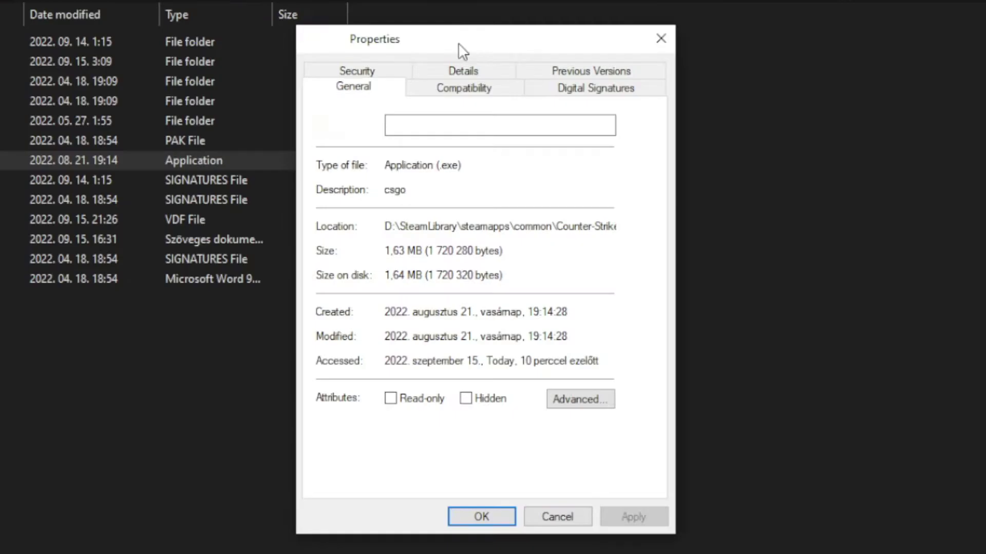
left_click(462, 93)
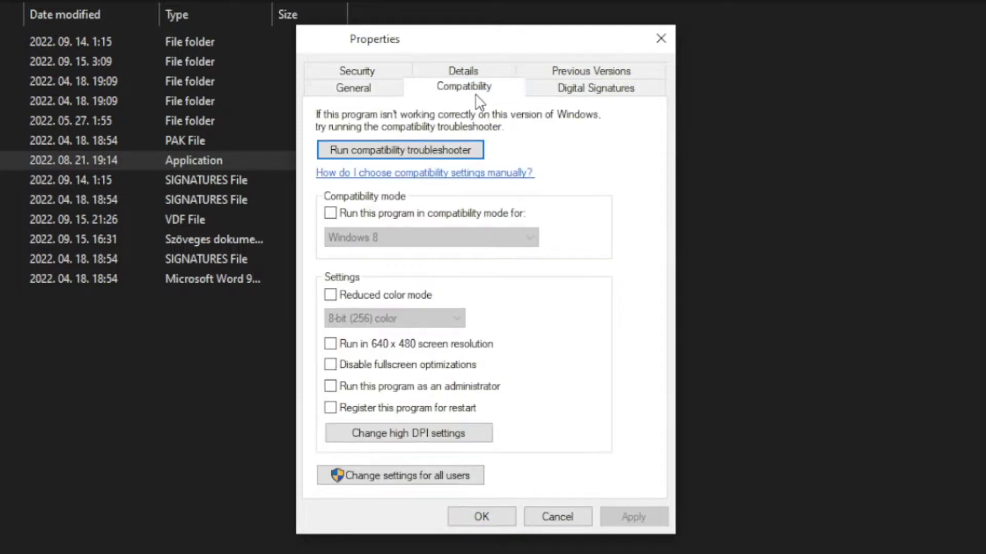
left_click(339, 215)
left_click(381, 236)
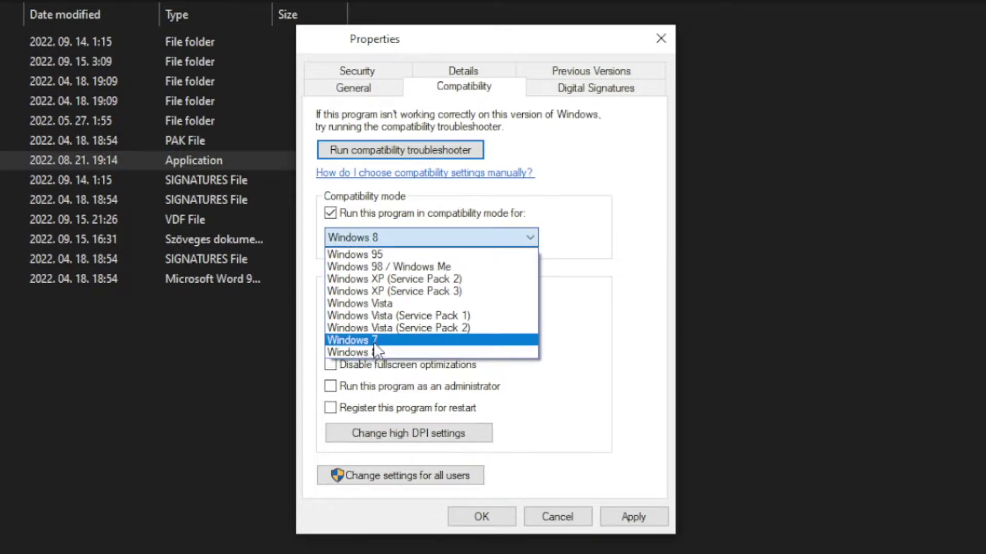
left_click(383, 351)
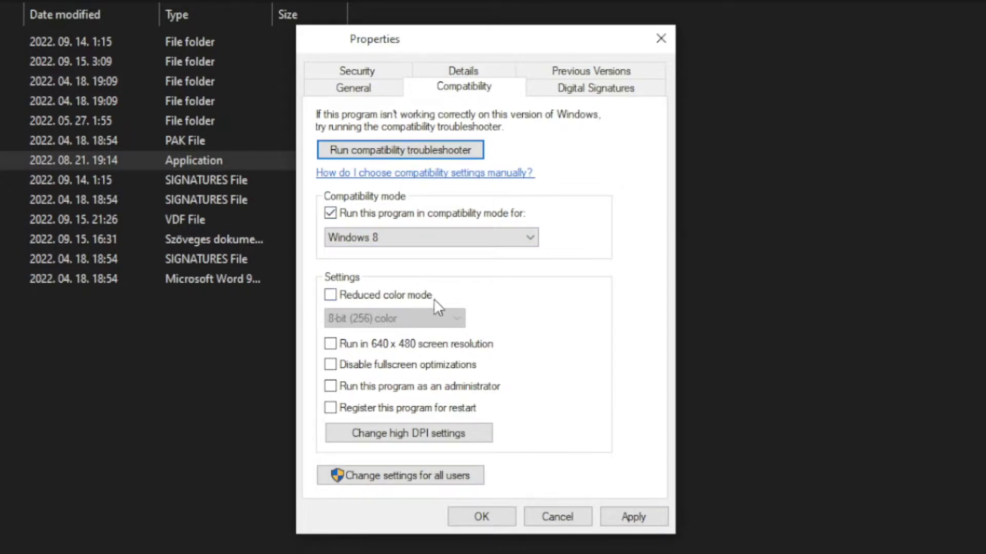
left_click(399, 369)
left_click(476, 393)
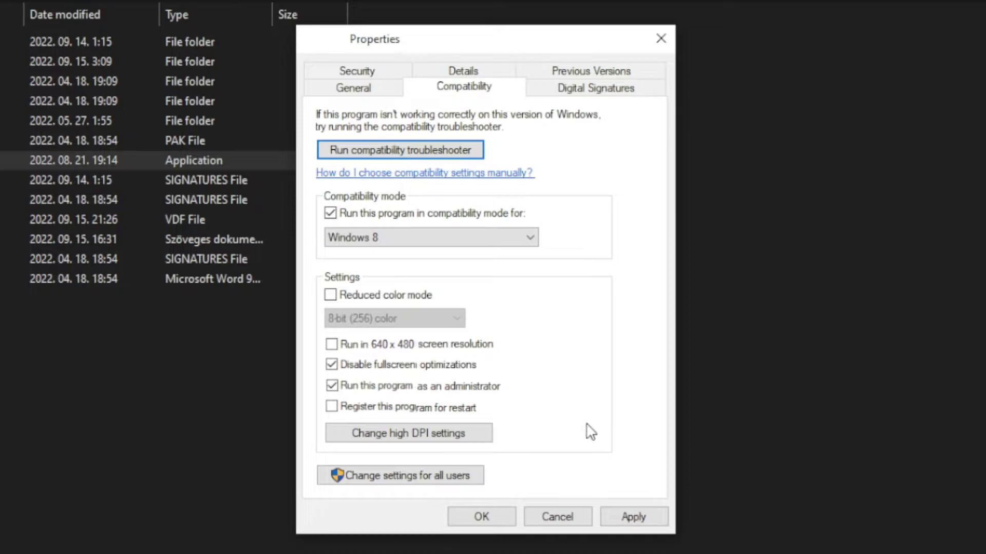
left_click(640, 515)
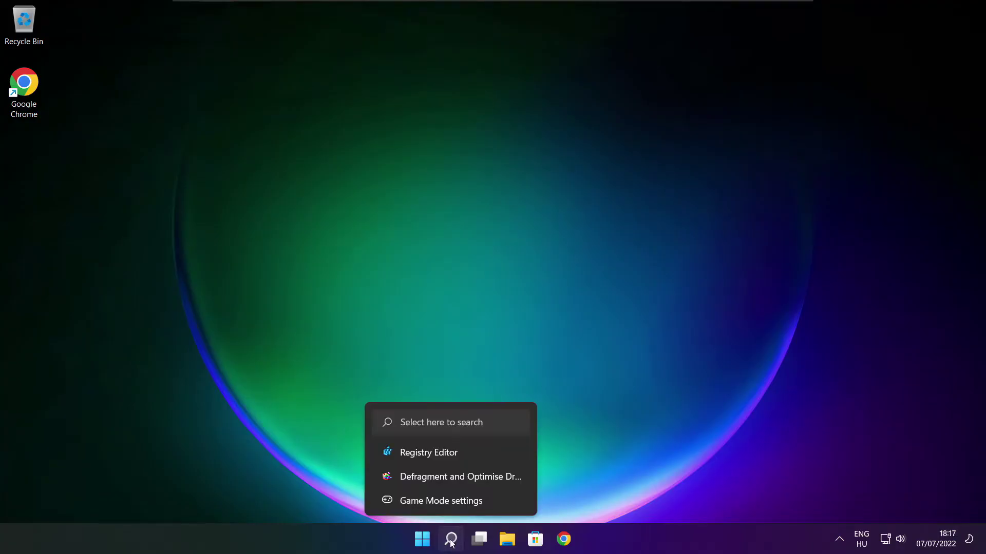
Step: Check for Windows updates, confirm the PC is up to date, and close Settings
left_click(450, 540)
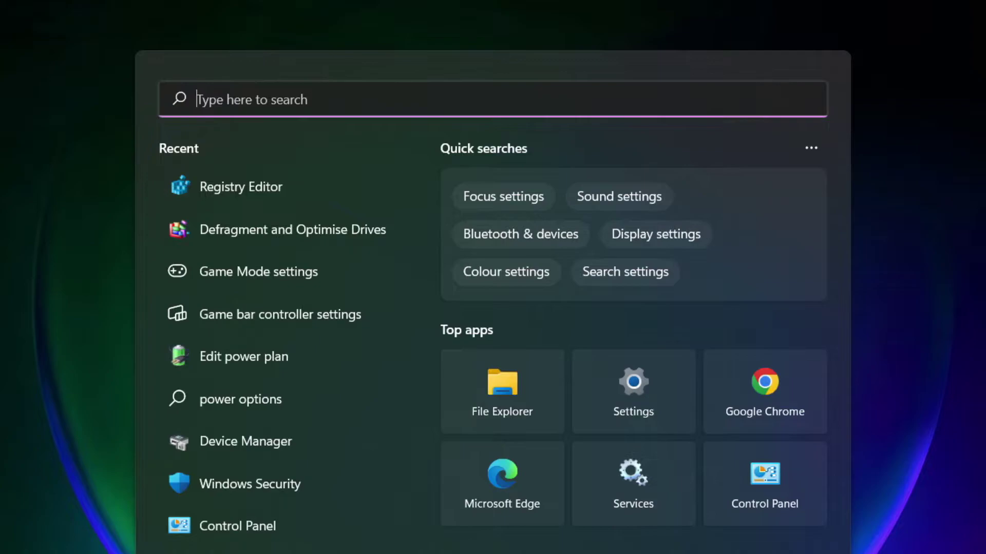
type("updates")
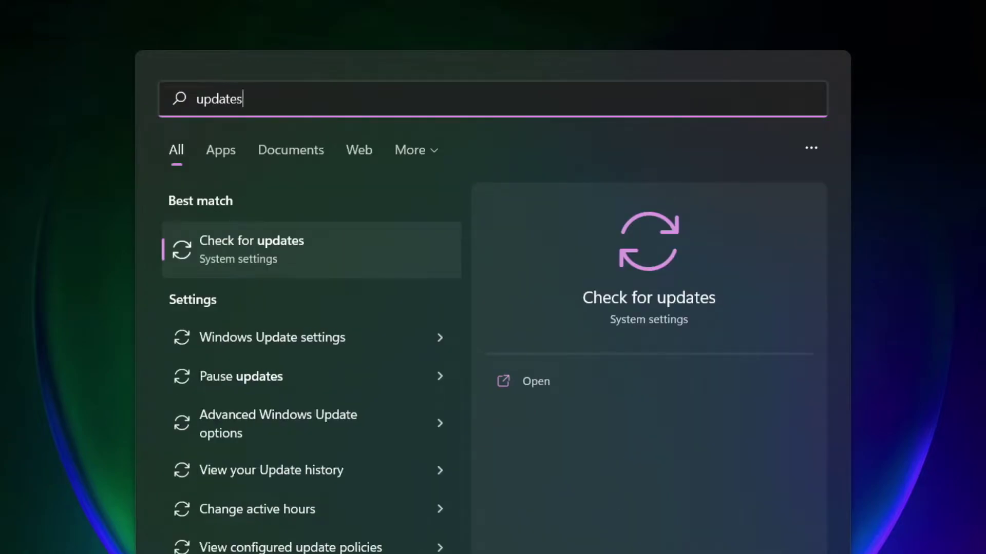
left_click(297, 253)
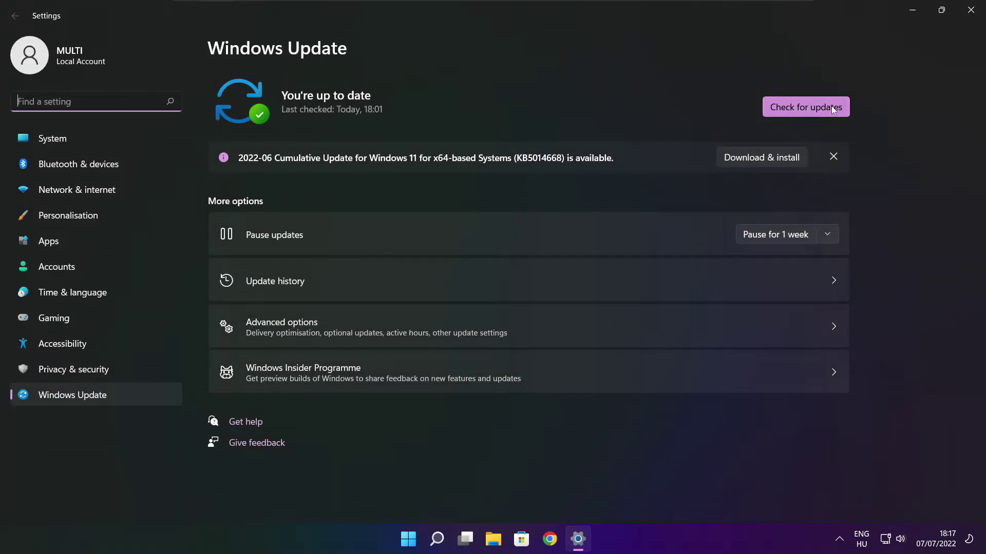
left_click(806, 108)
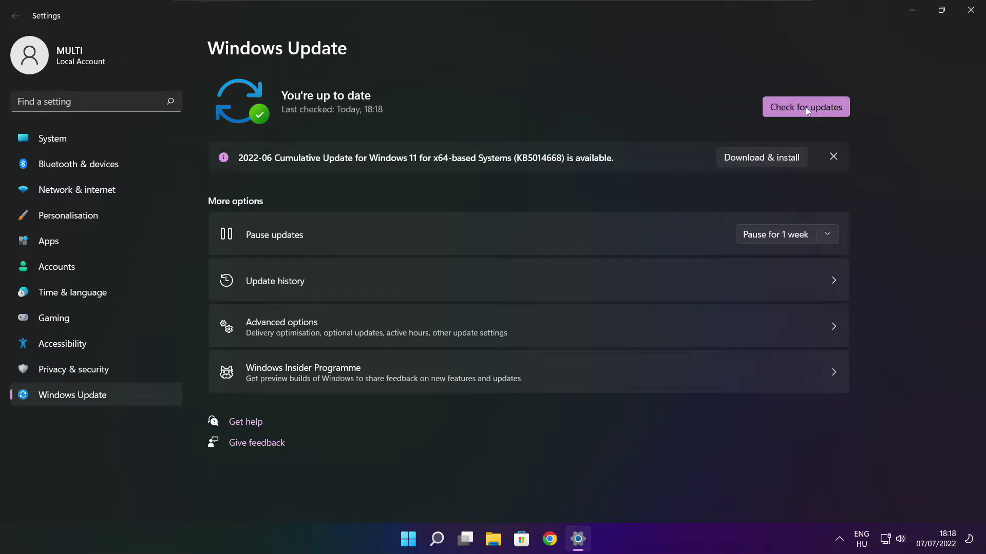
left_click(970, 10)
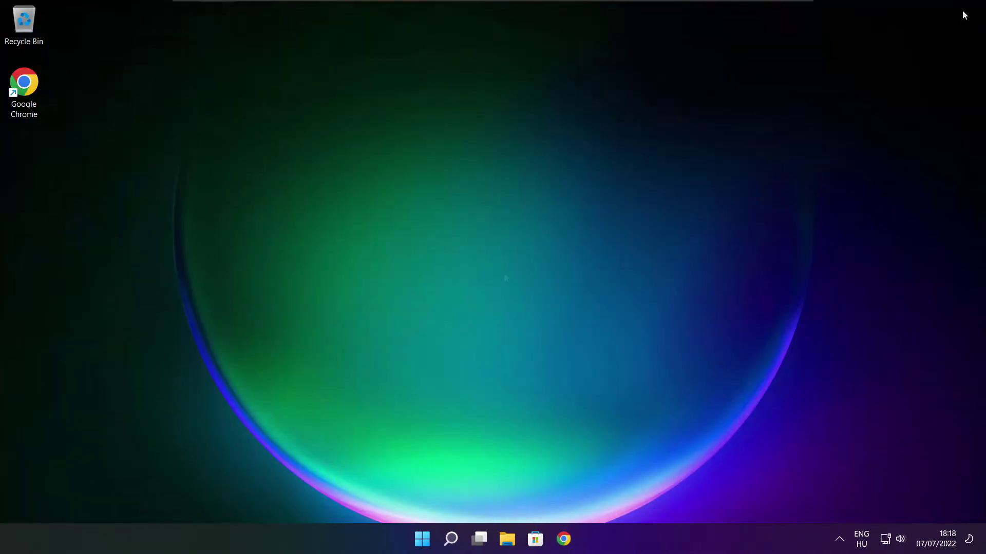
Step: Download dxwebsetup.exe from the DirectX End-User Runtime page in Chrome and run it
left_click(564, 542)
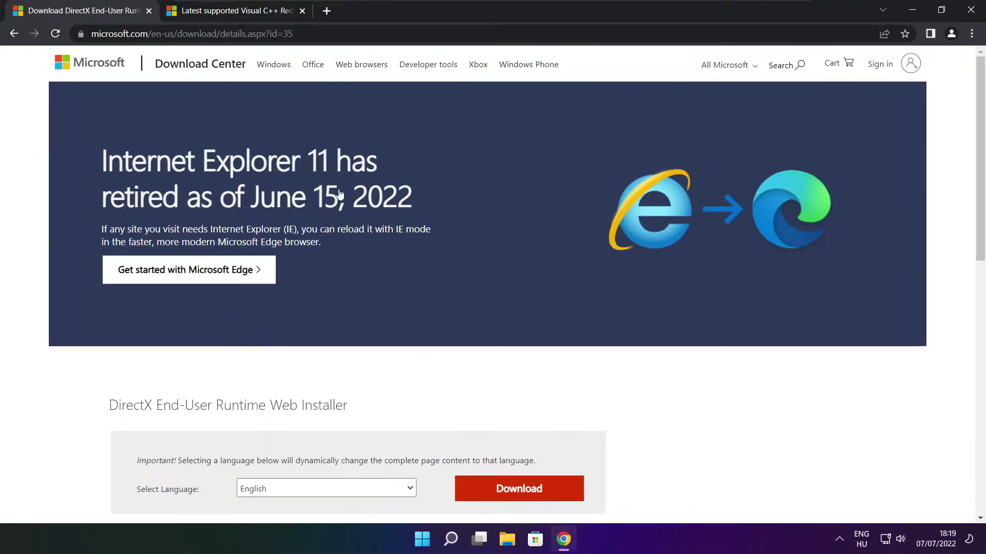
mouse_move(293, 33)
left_mouse_down()
mouse_move(92, 33)
mouse_move(293, 34)
left_mouse_up()
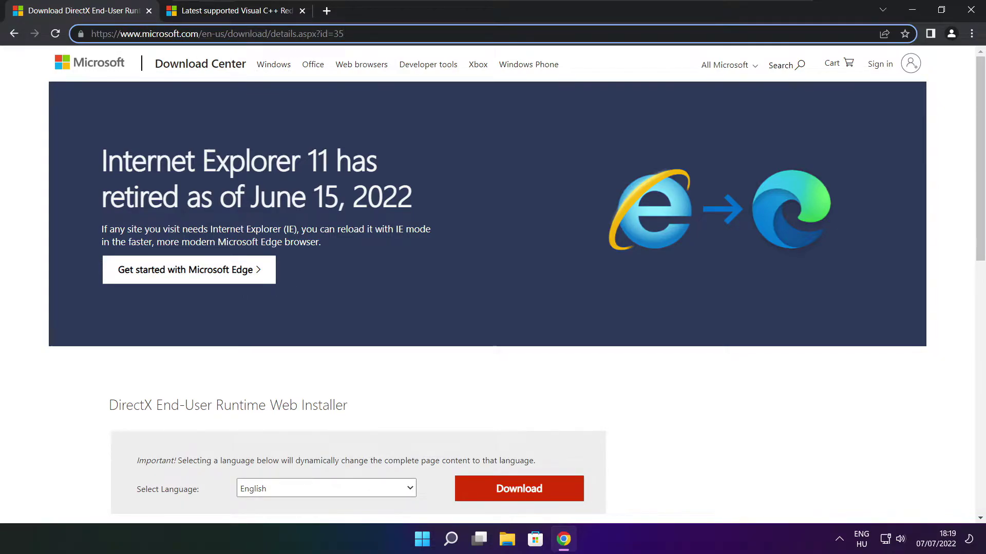
left_click(352, 369)
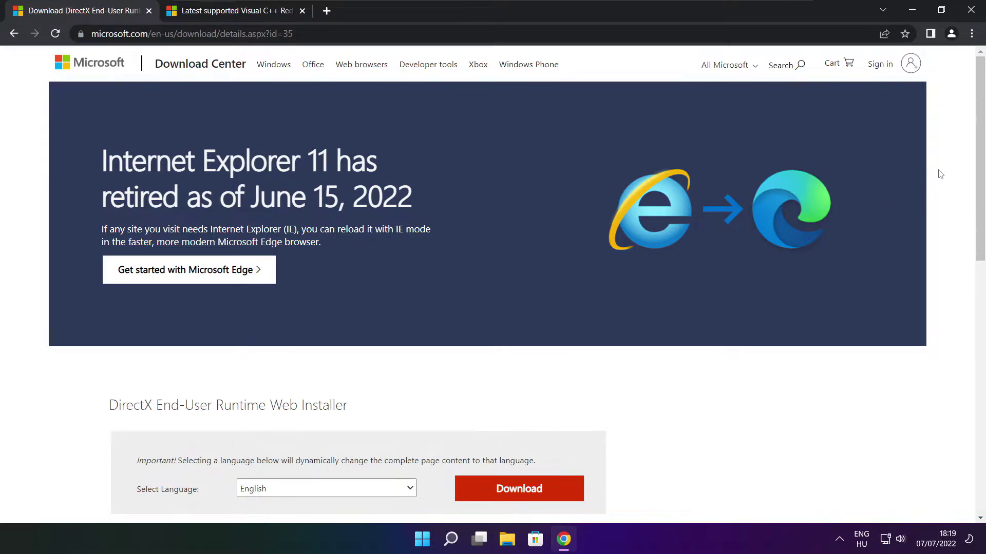
left_click_drag(978, 145, 978, 229)
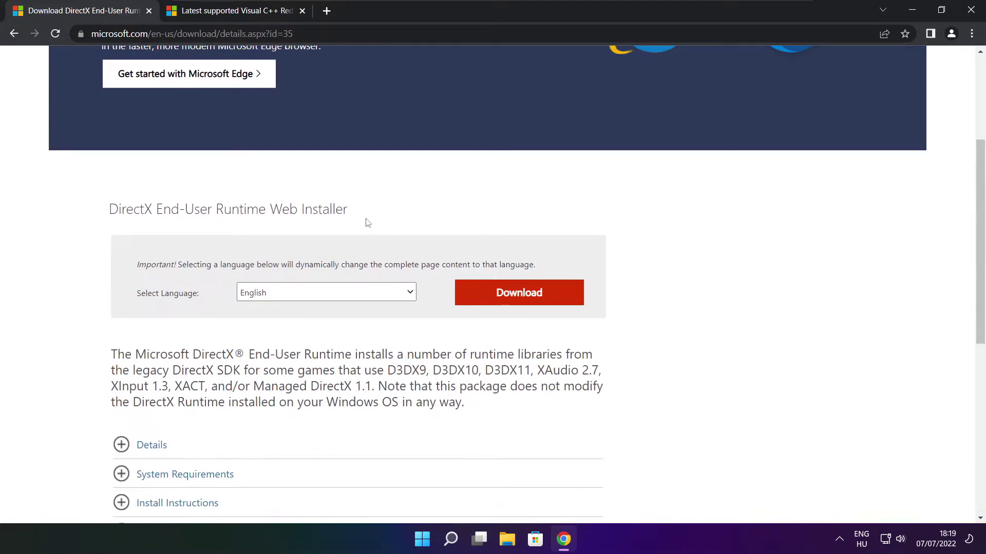
left_click_drag(365, 221, 420, 219)
left_click(532, 297)
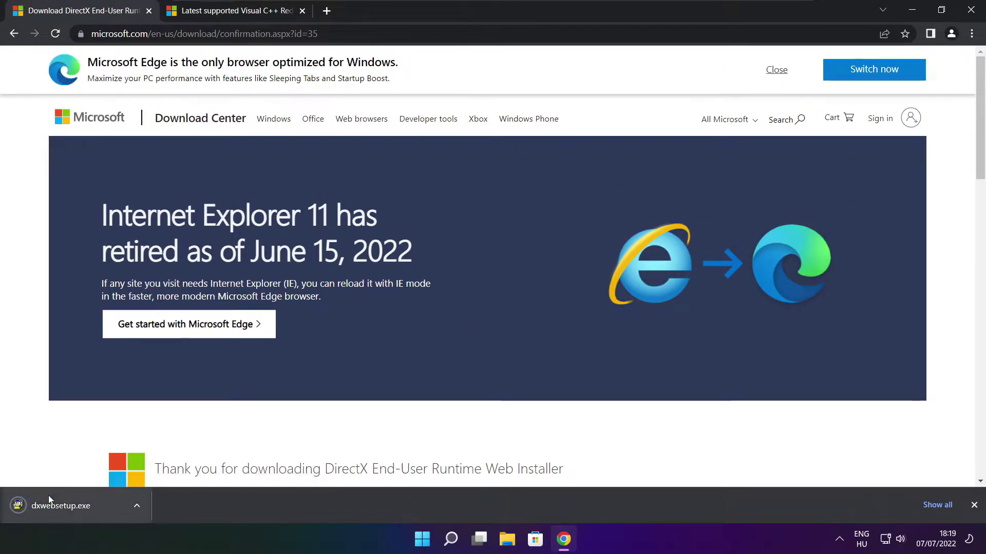
left_click(93, 507)
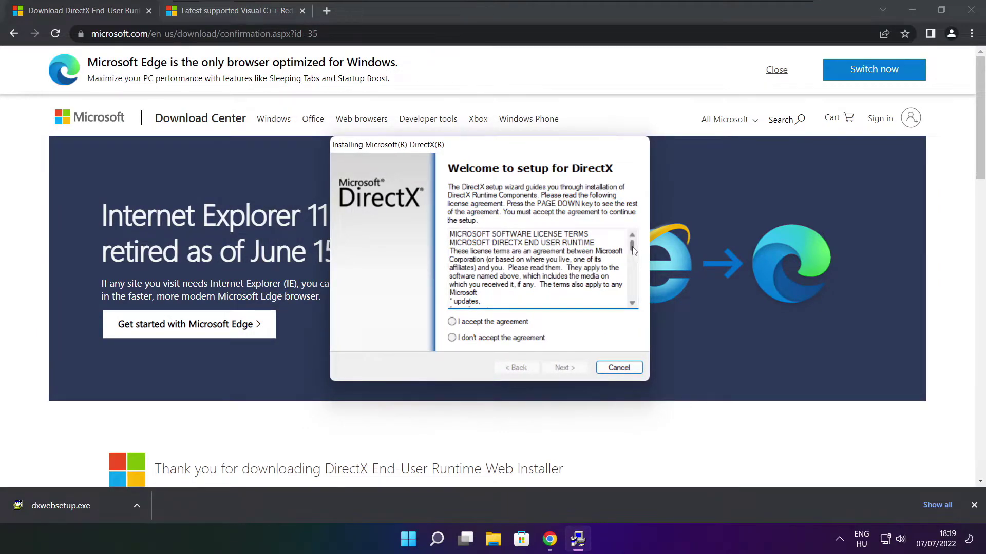
Step: Accept the DirectX license, skip the Bing Bar, and install the runtime components
left_click_drag(632, 241, 632, 303)
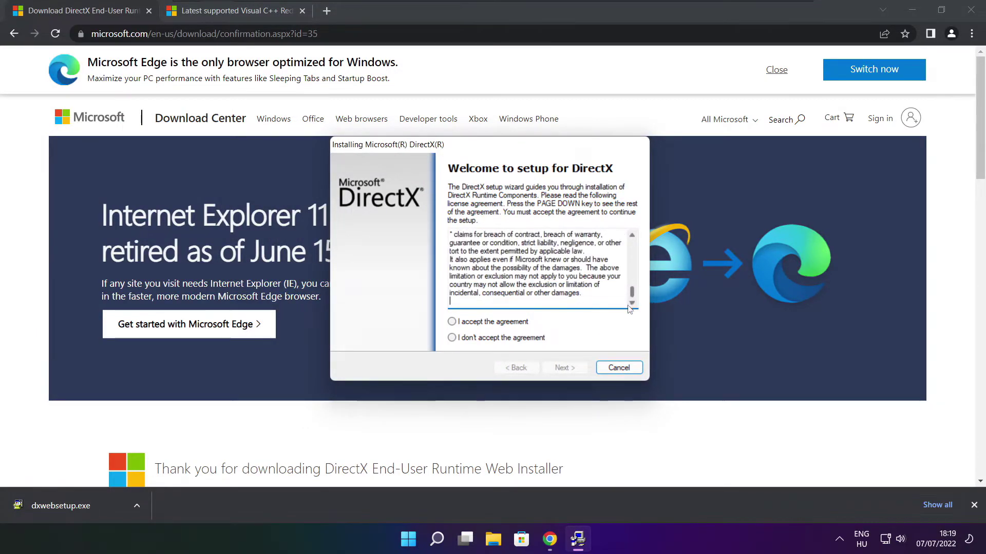
left_click(470, 322)
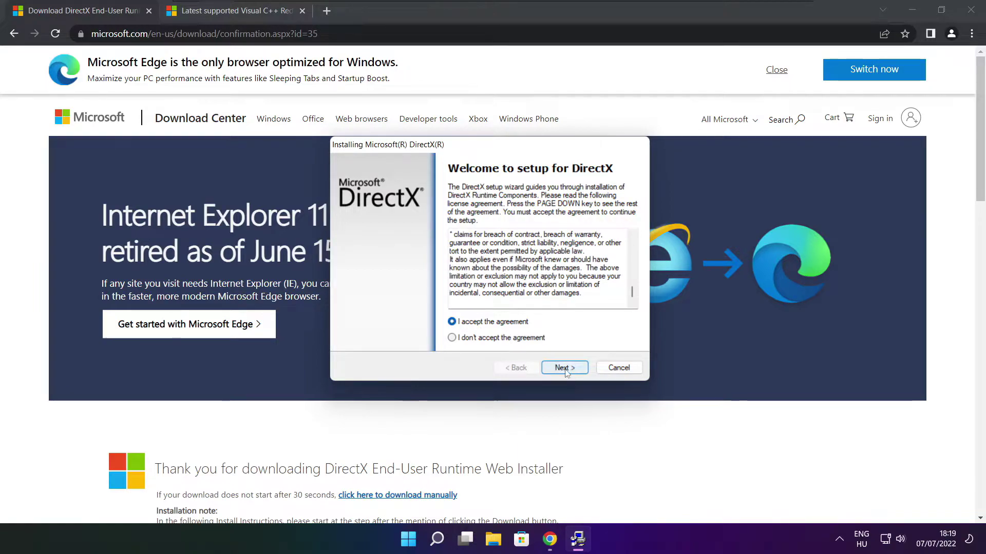
left_click(563, 368)
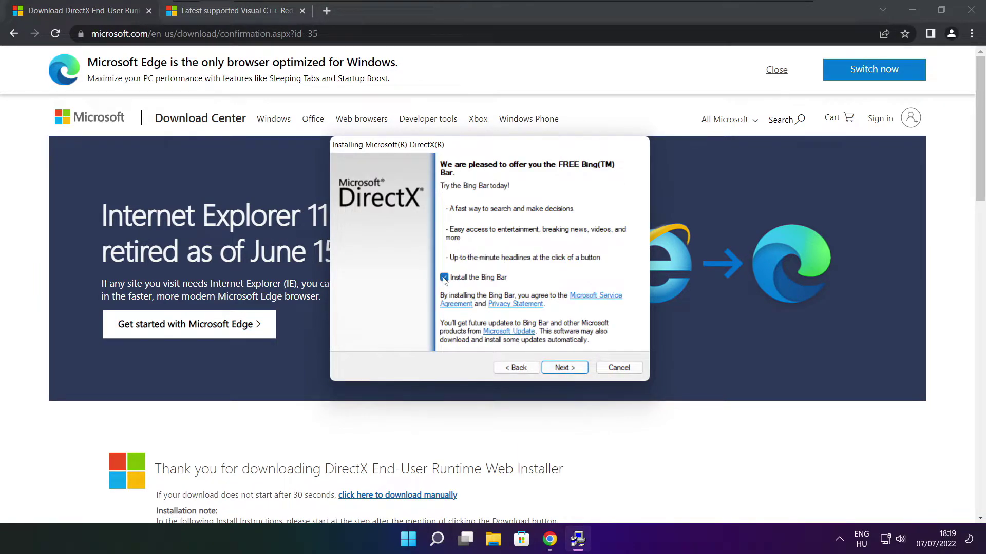
left_click(444, 278)
left_click(564, 367)
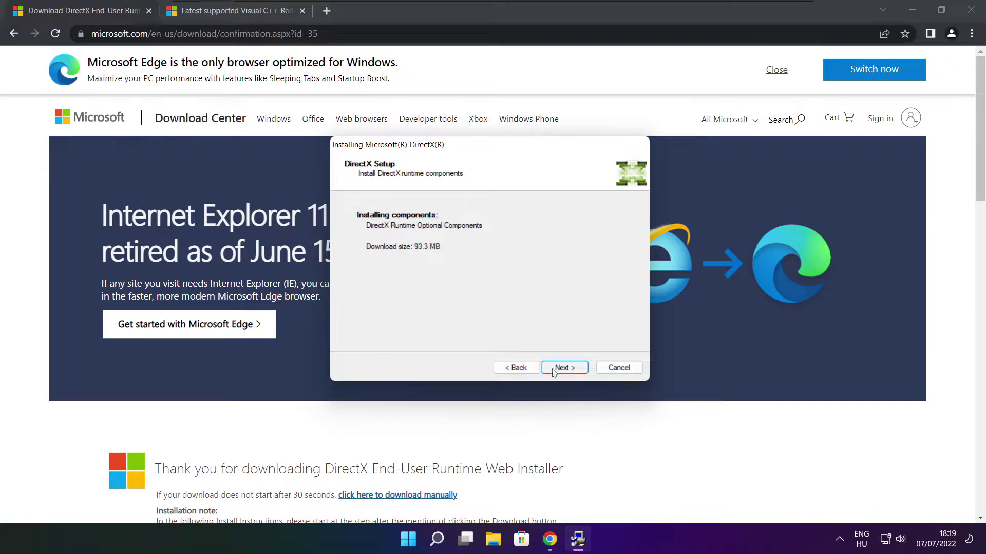
left_click(561, 369)
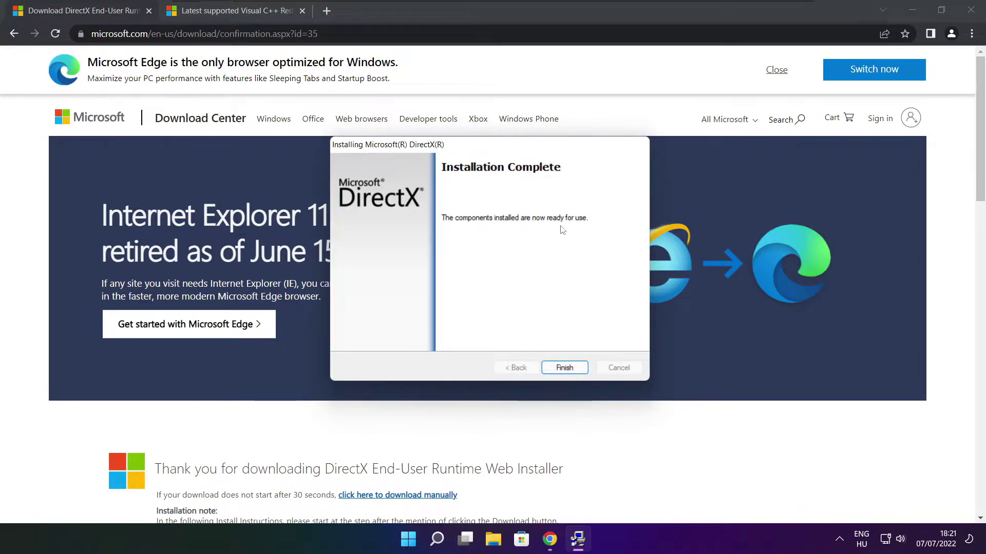
Step: Finish DirectX Setup and close the DirectX download tab
left_click(568, 368)
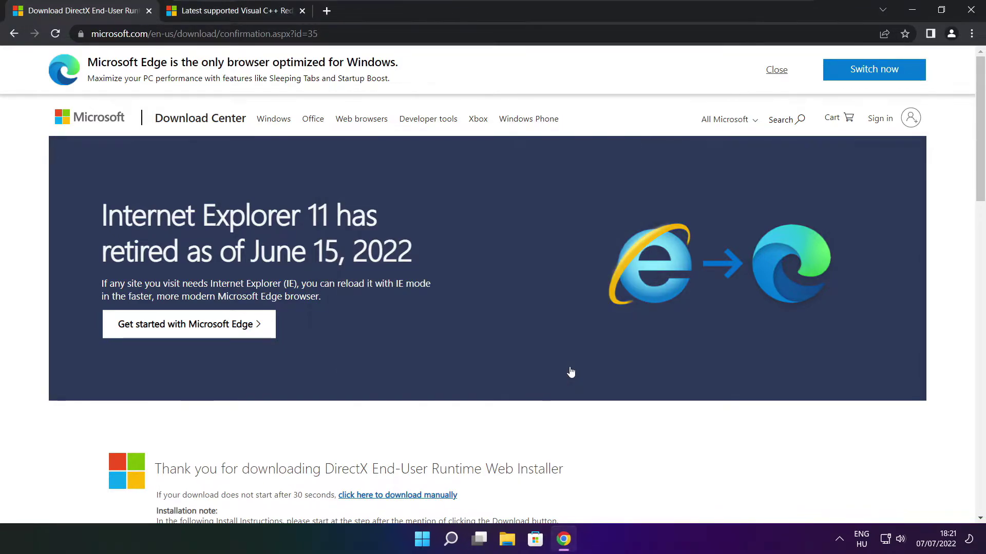
left_click(149, 11)
left_click_drag(234, 34, 424, 33)
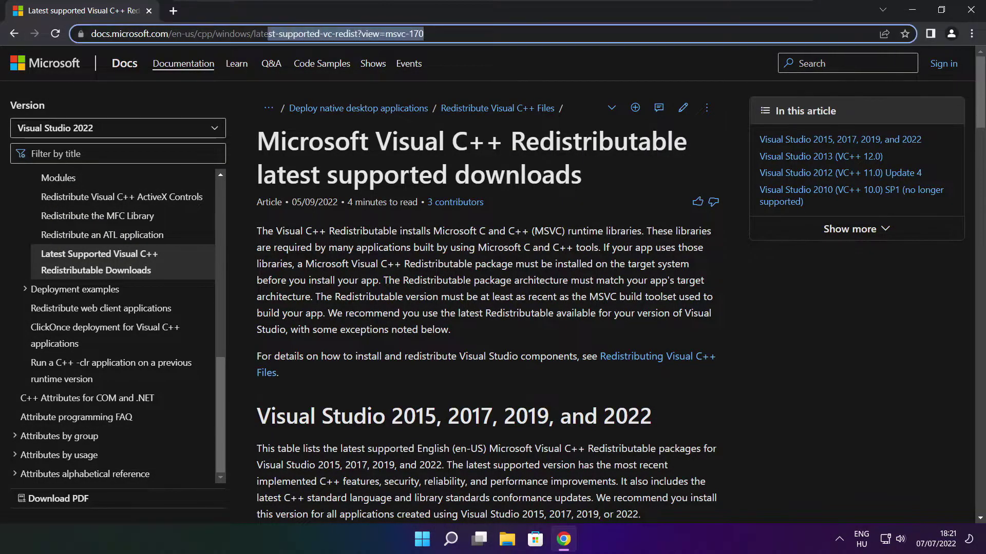
left_click(426, 33)
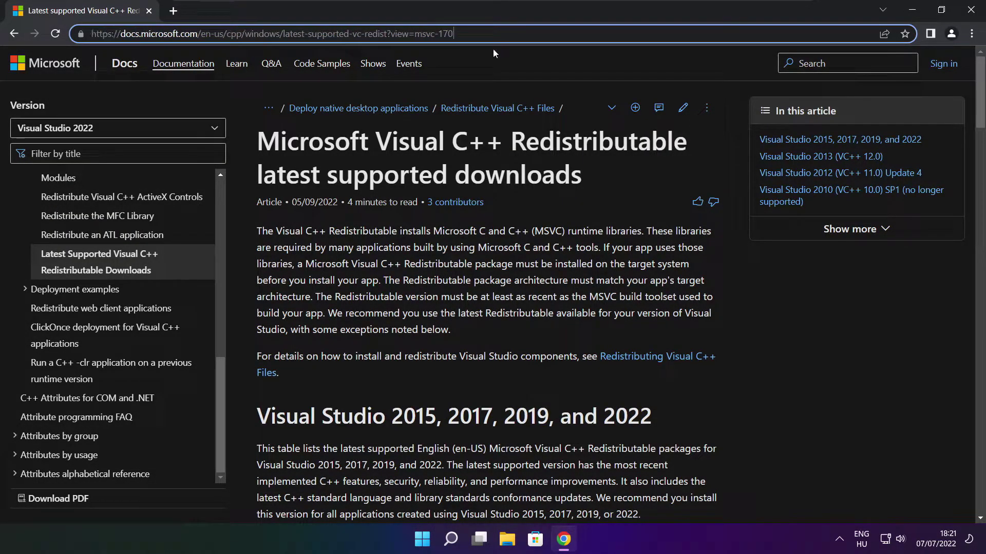
left_click(489, 63)
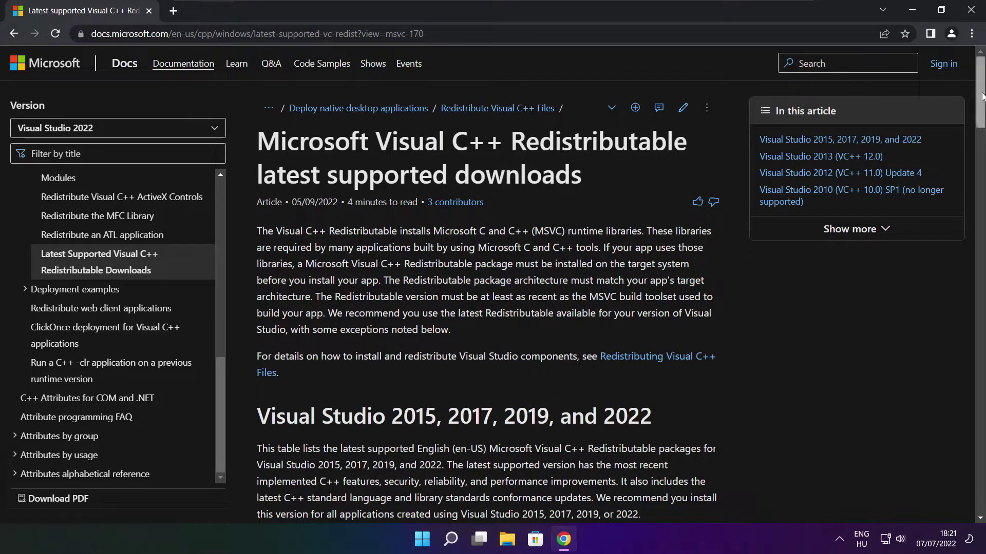
Step: Download the ARM64, x86 and x64 Visual C++ 2015-2022 redistributables
left_click_drag(982, 97, 977, 145)
left_click_drag(260, 254, 663, 354)
left_click(663, 353)
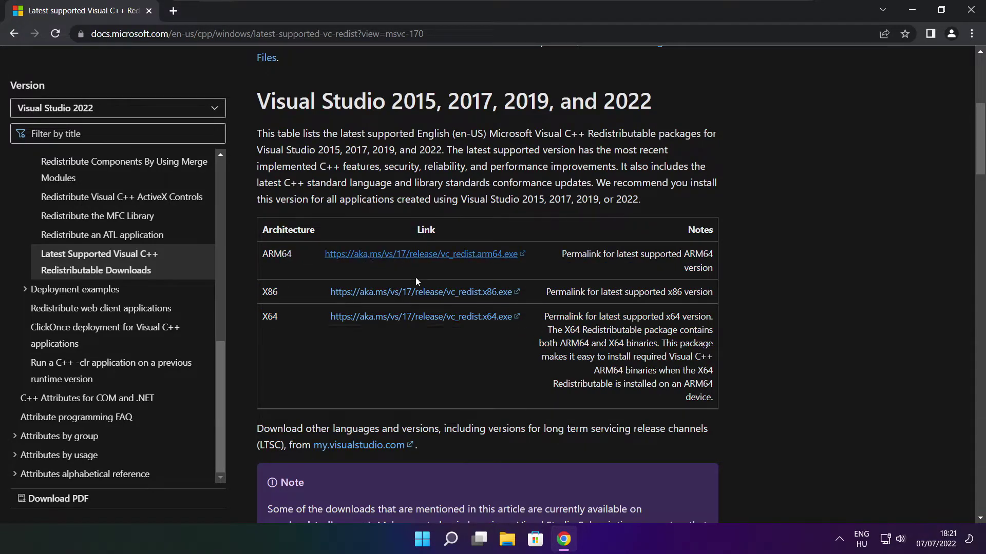
left_click(409, 257)
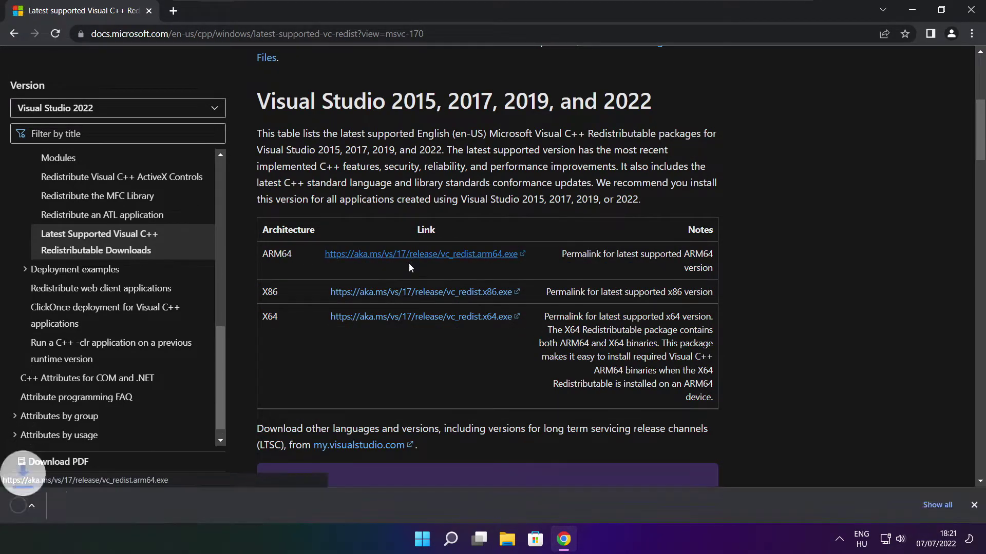
left_click(406, 296)
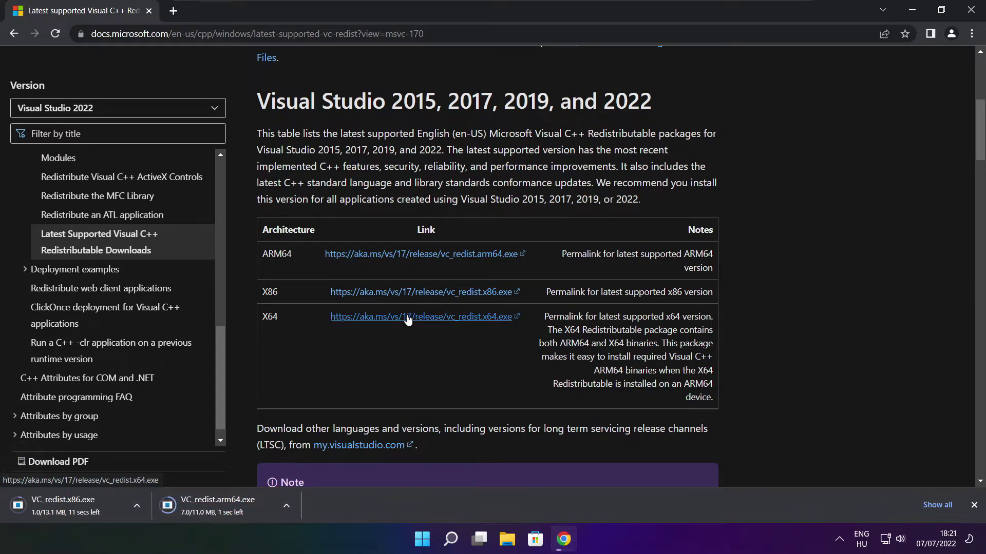
left_click(407, 316)
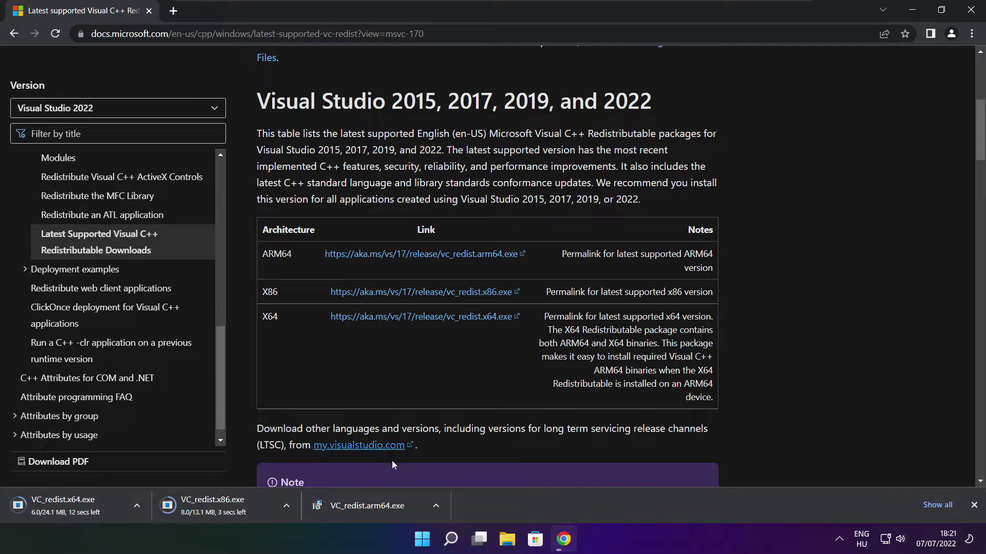
Step: Attempt the VC_redist.arm64.exe install and close its 0x80070661 unsupported-processor failure
left_click(374, 507)
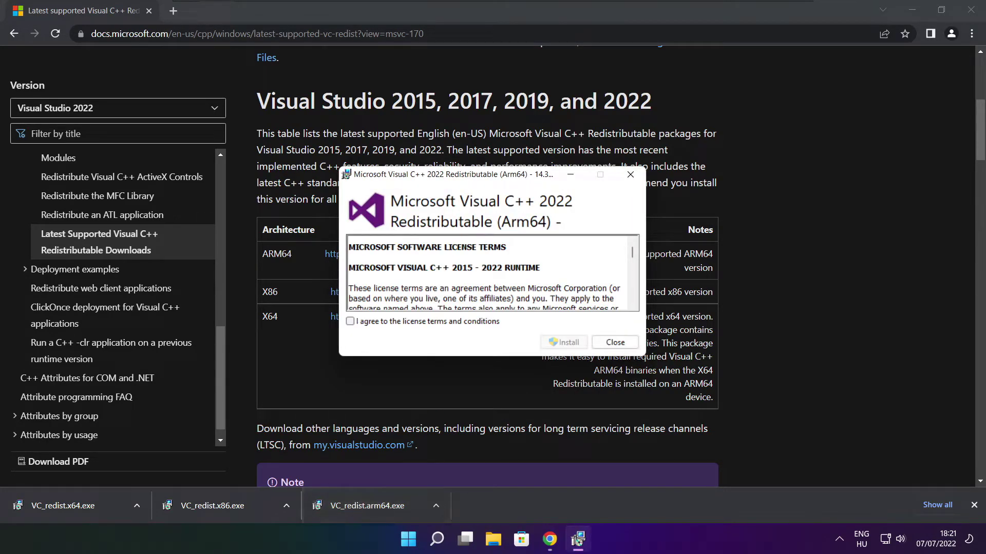
left_click_drag(632, 254, 632, 300)
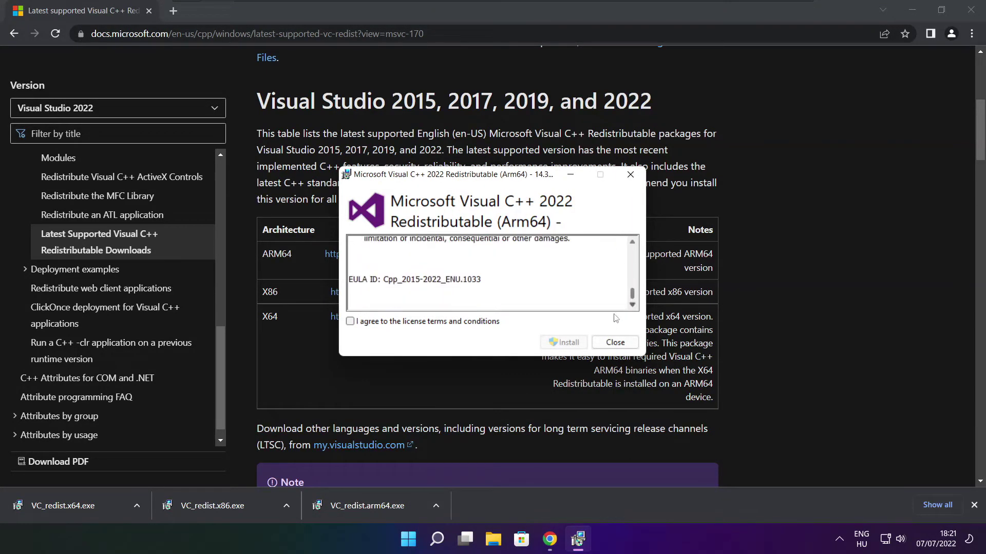
left_click(350, 322)
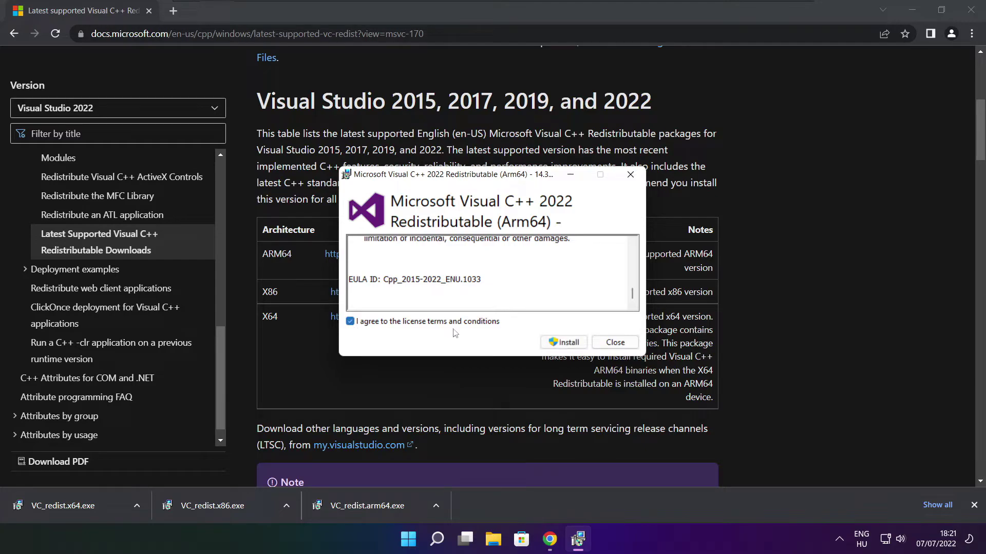
left_click(563, 342)
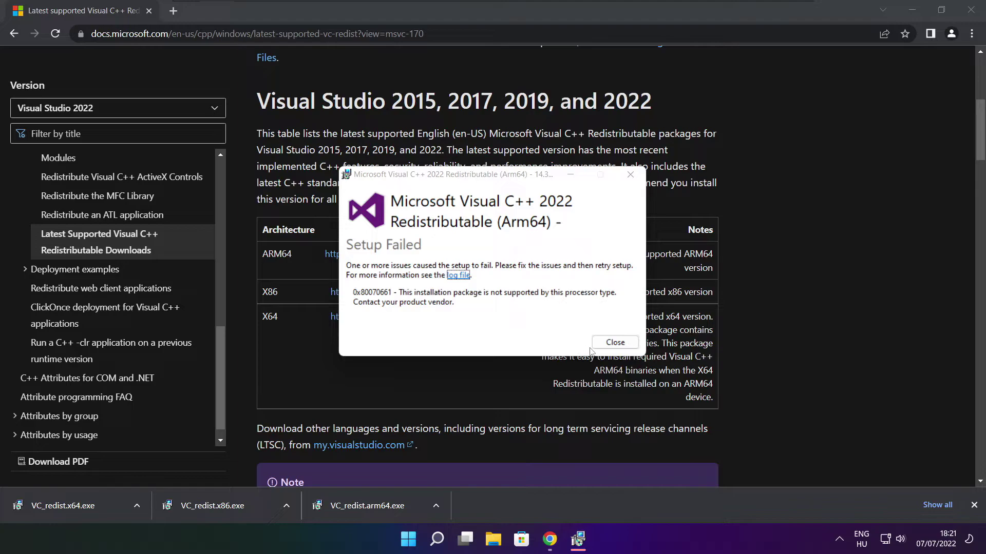
left_click(593, 347)
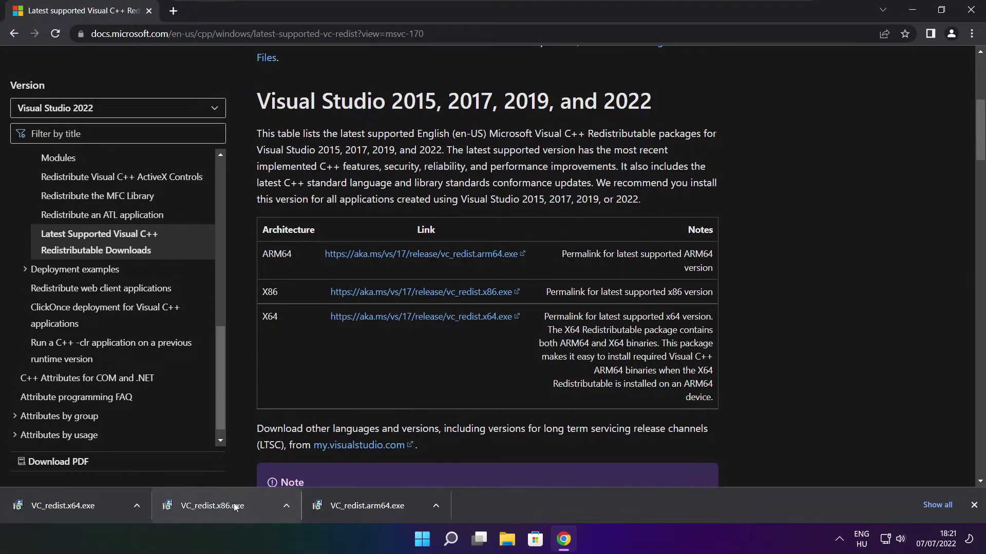
Step: Install the x86 Visual C++ 2015-2022 Redistributable 14.32.31332, accepting the licence terms, then close setup
left_click(233, 506)
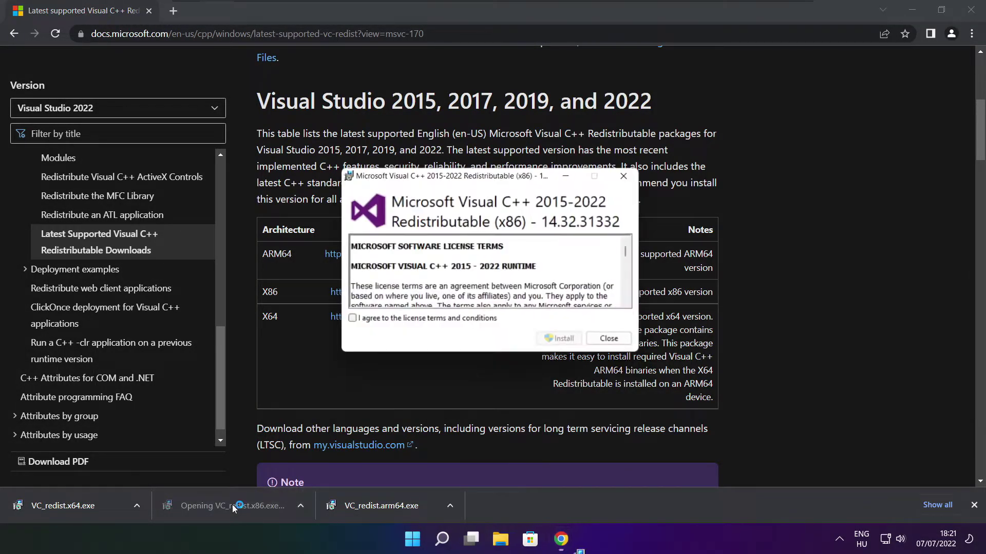
left_click_drag(632, 256, 632, 299)
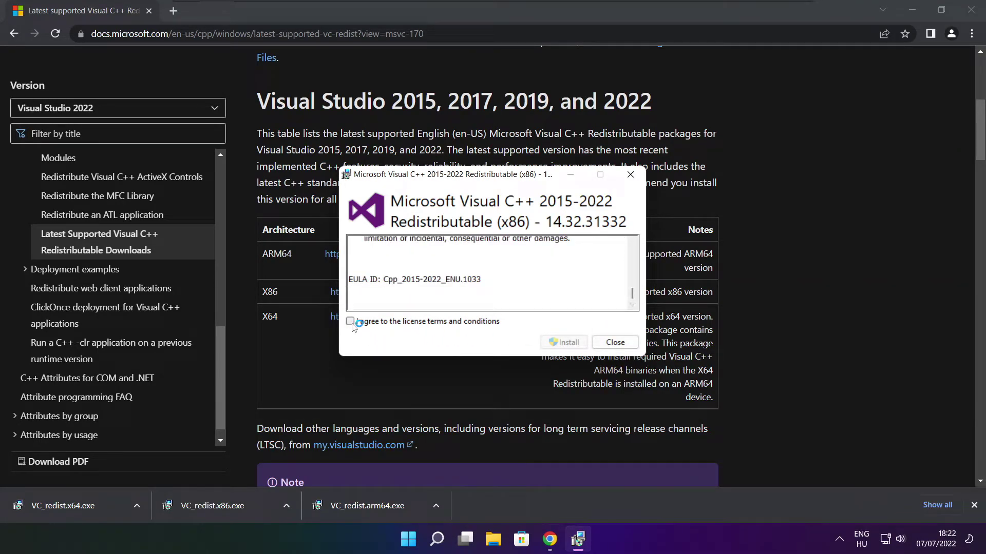
left_click(350, 322)
left_click(565, 343)
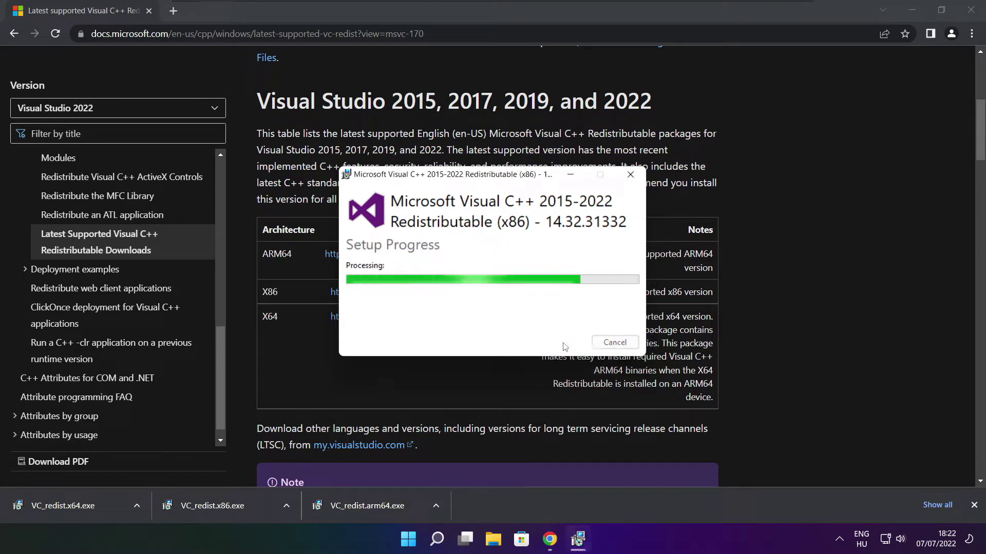
left_click(615, 342)
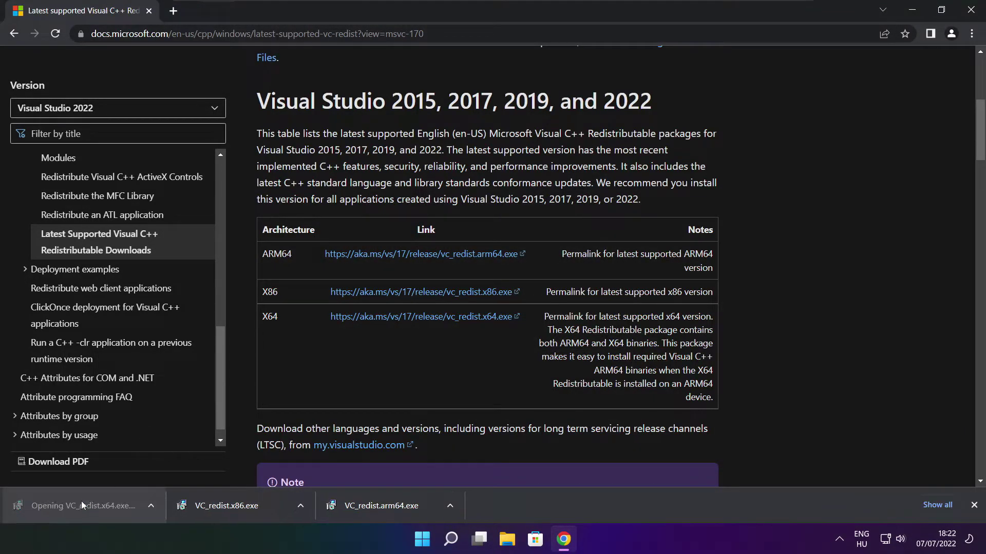
left_click(83, 506)
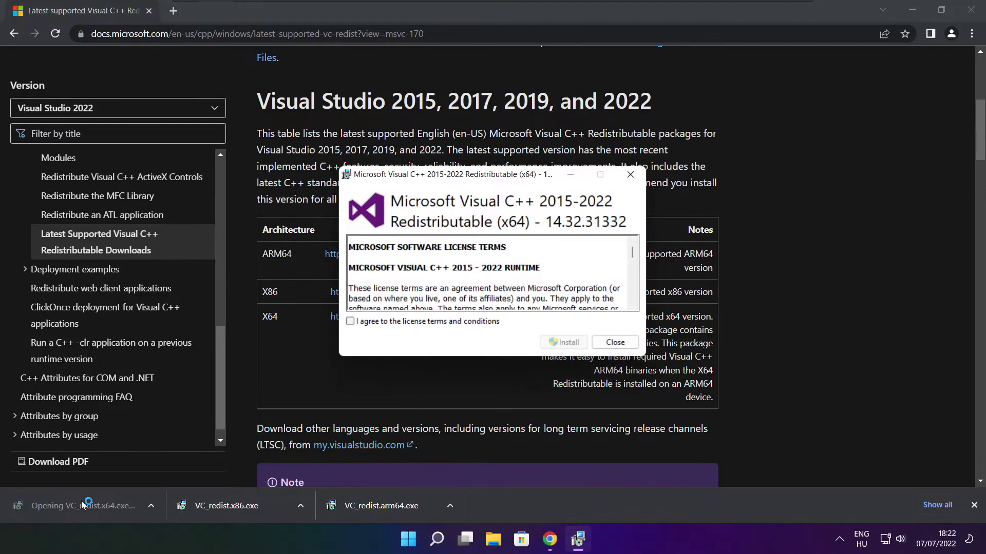
left_click_drag(632, 251, 629, 308)
left_click(350, 321)
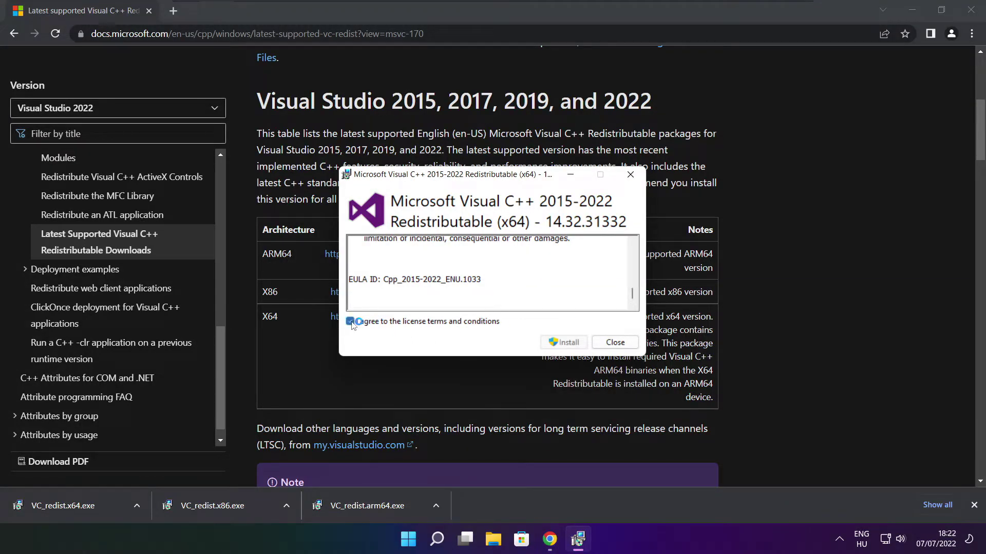
left_click(567, 344)
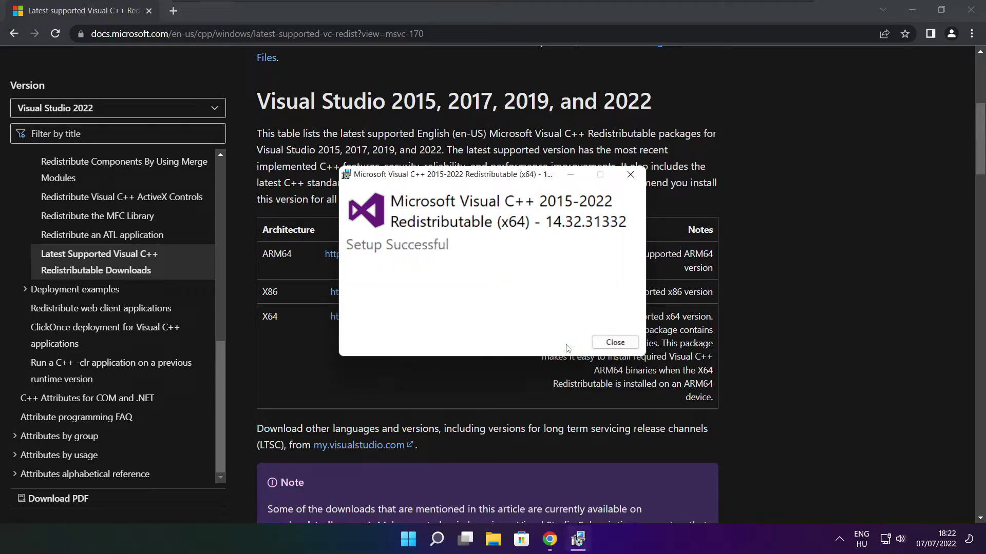
left_click(616, 342)
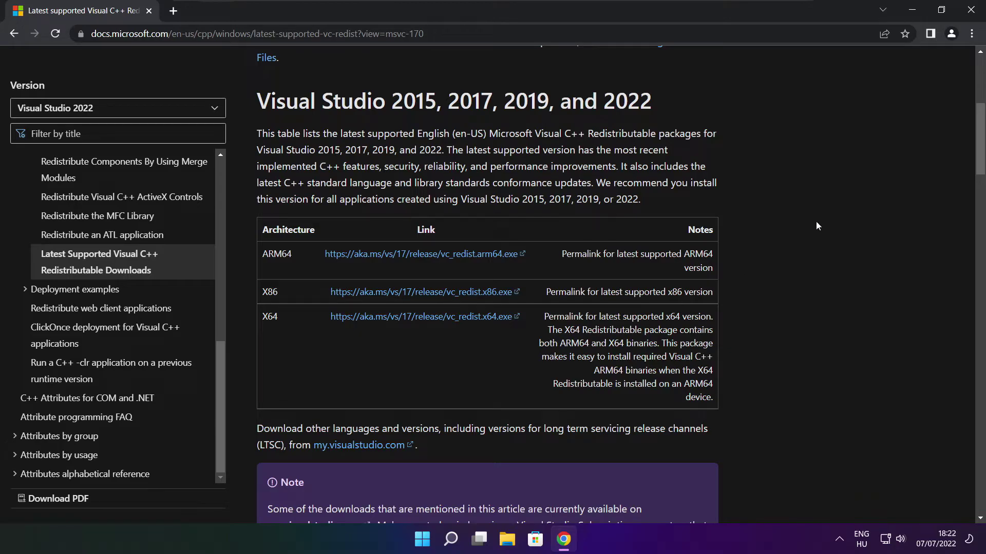
Step: Close Chrome and open Task Manager's Startup apps list from the Start button's context menu
left_click(972, 11)
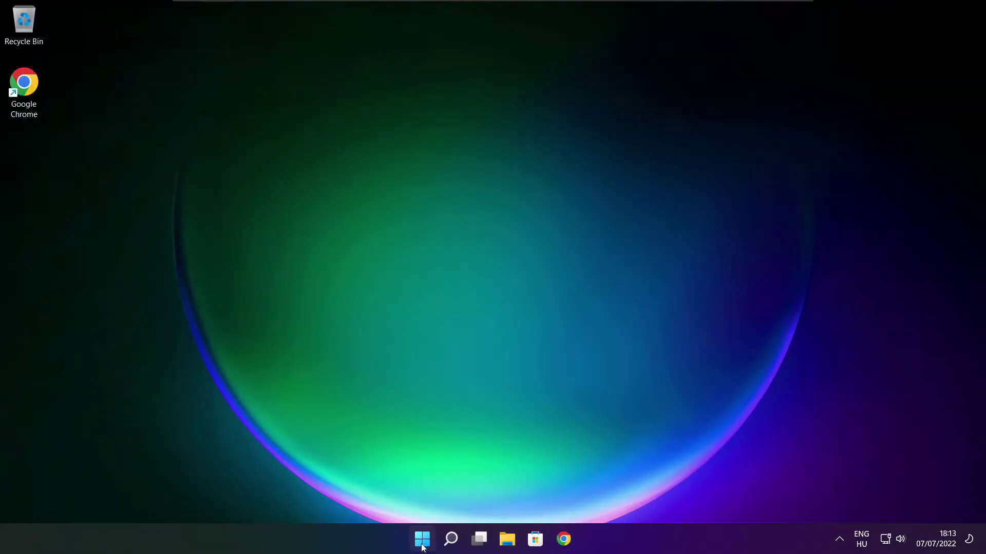
right_click(424, 542)
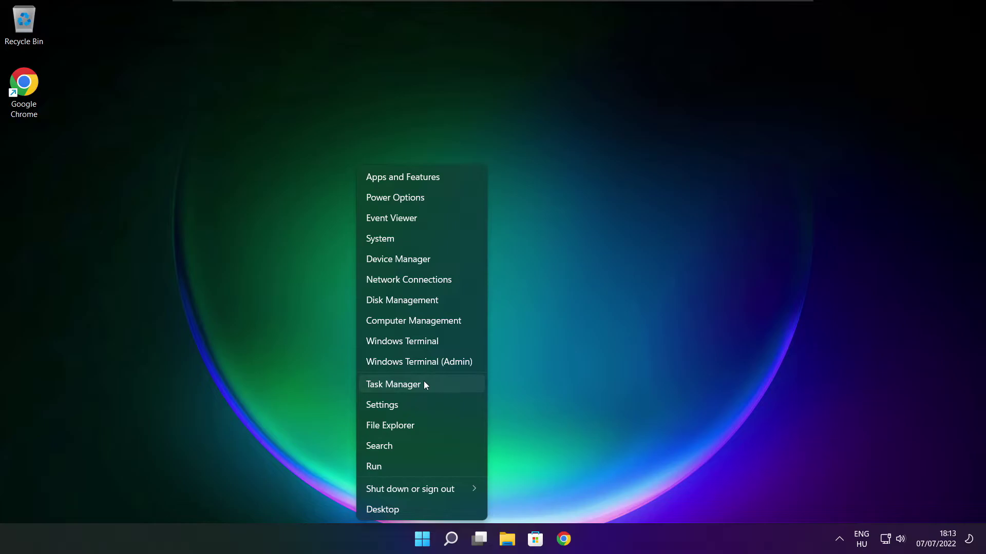
left_click(393, 384)
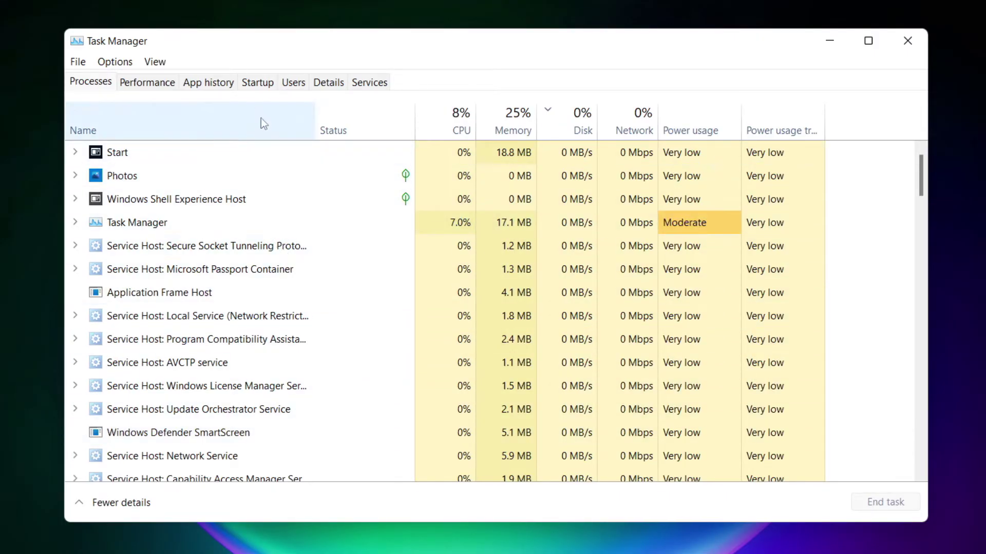
left_click(256, 84)
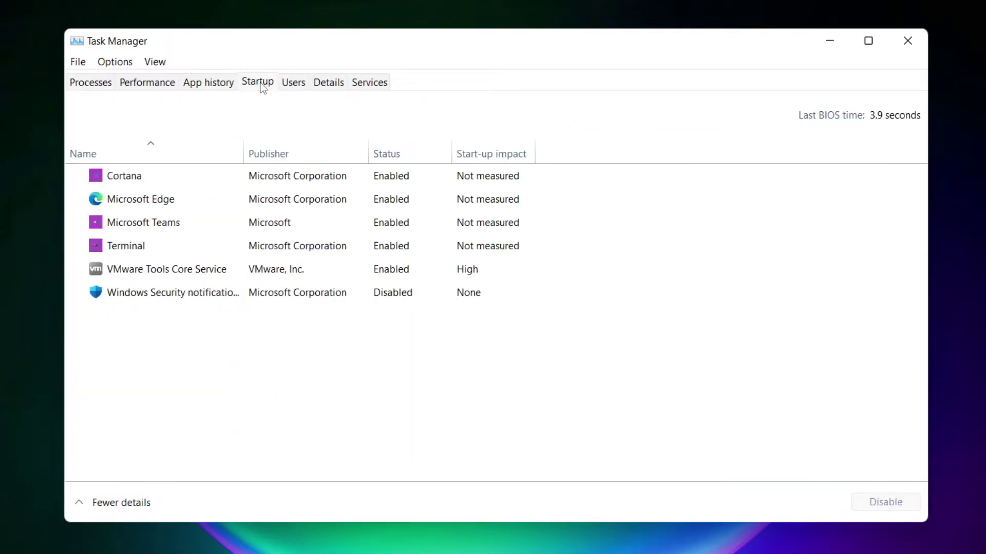
Step: Disable Cortana, Microsoft Edge, Microsoft Teams and Terminal as startup apps
left_click(311, 181)
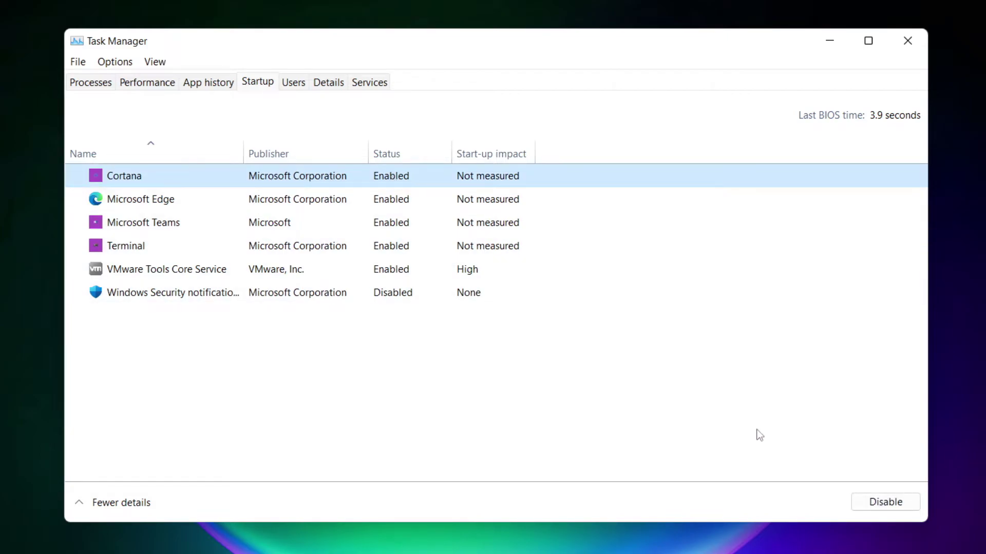
left_click(885, 502)
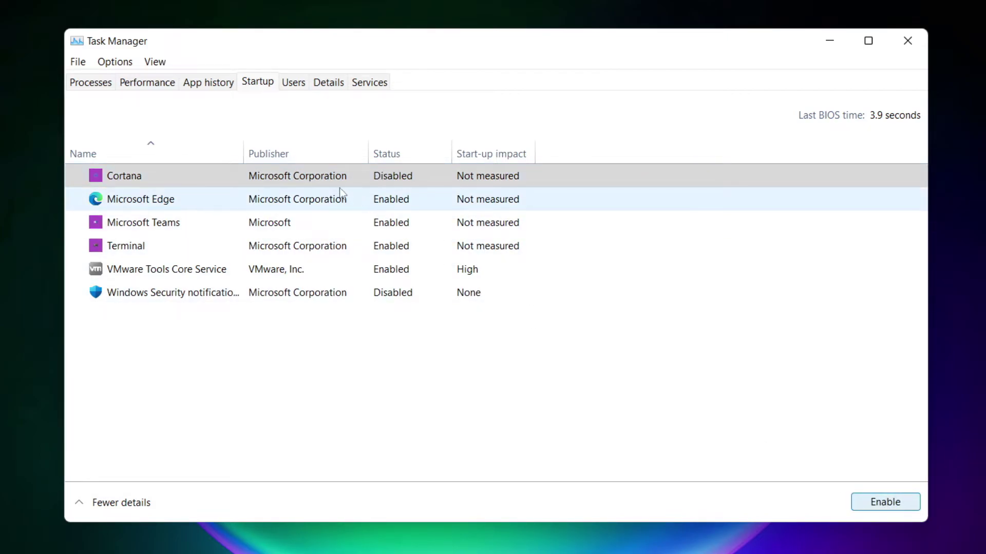
left_click(234, 204)
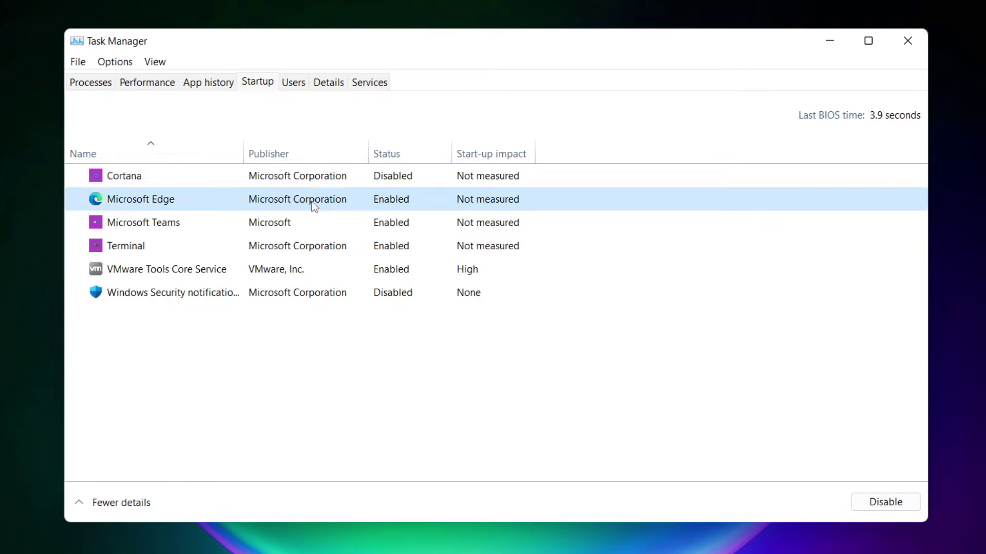
left_click(887, 507)
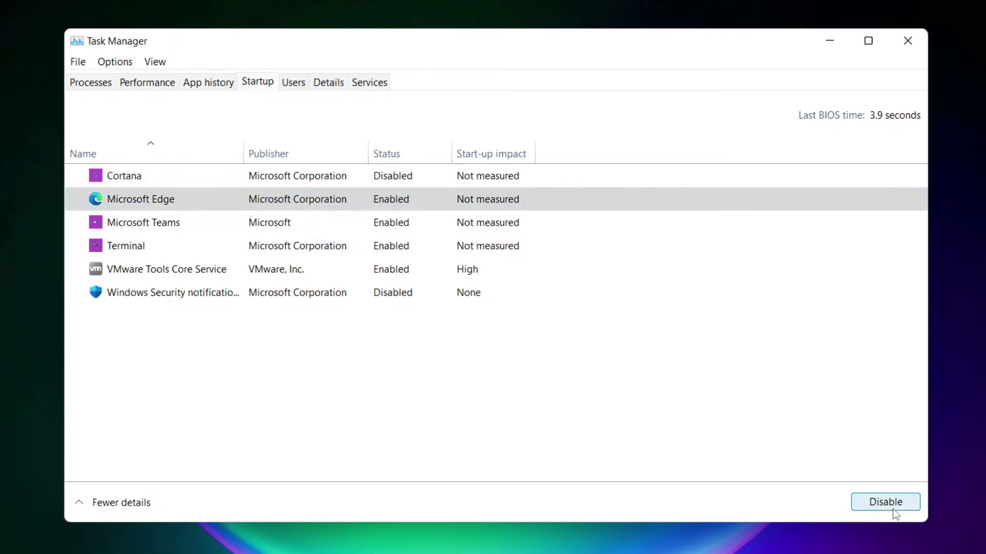
left_click(409, 226)
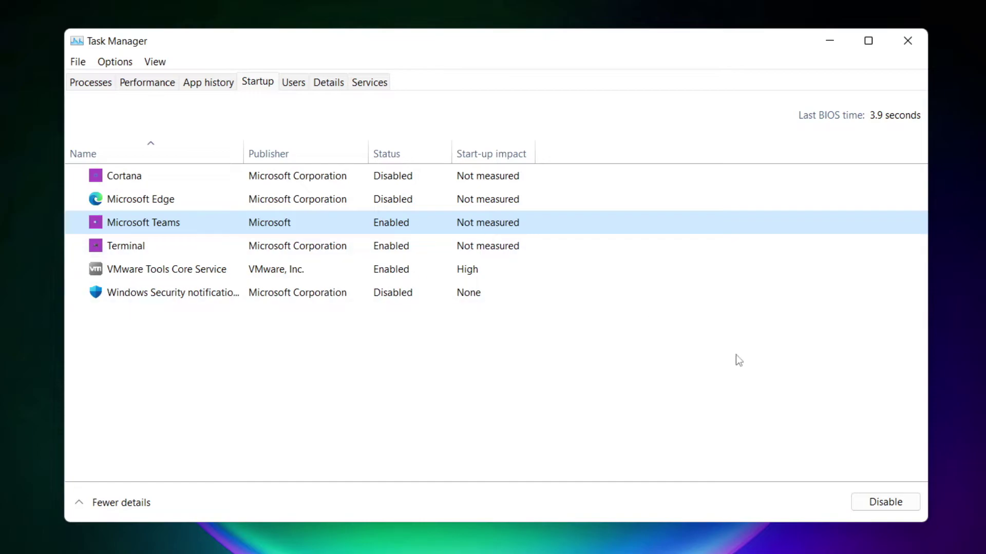
left_click(903, 508)
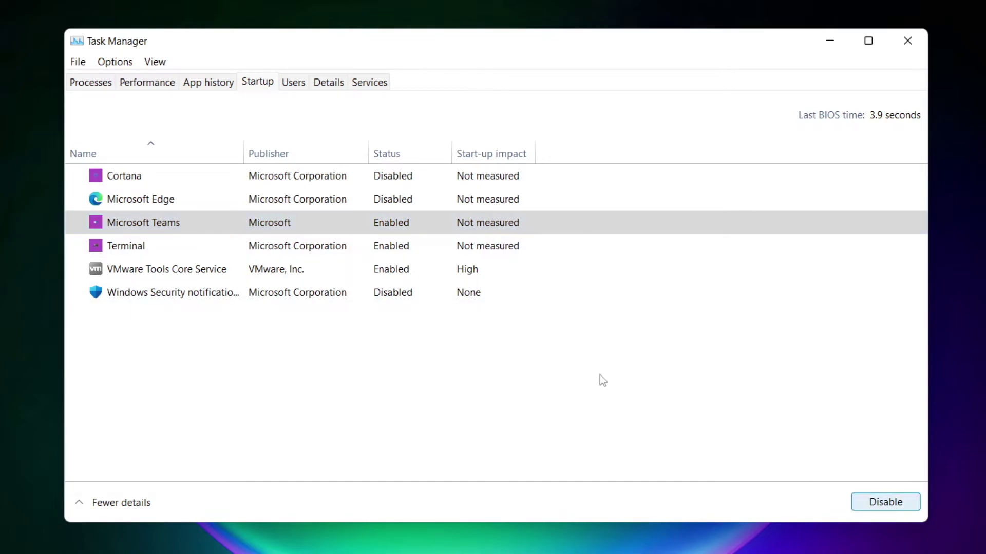
left_click(328, 250)
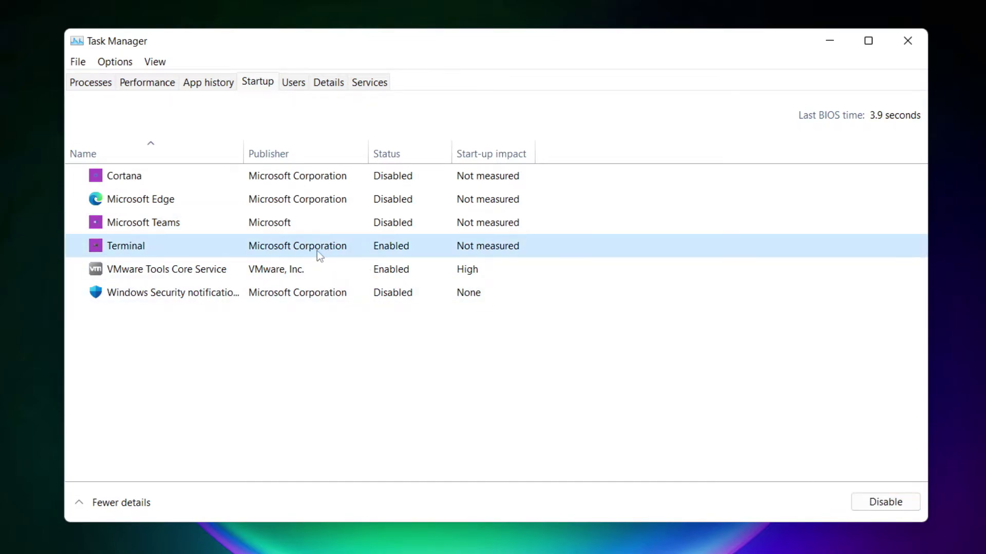
left_click(900, 507)
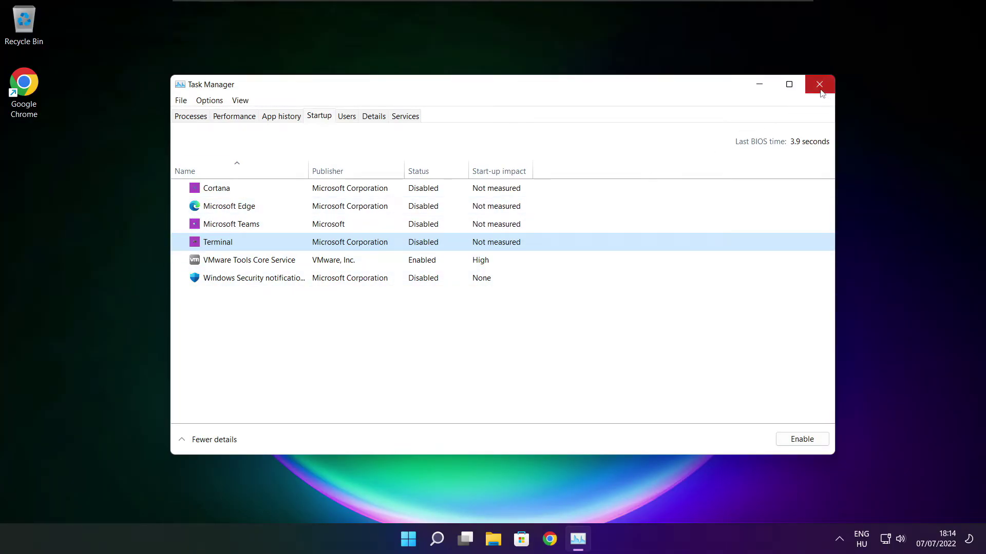
Step: Close Task Manager and launch Command Prompt as administrator via a 'cmd' search, centred on screen
left_click(819, 85)
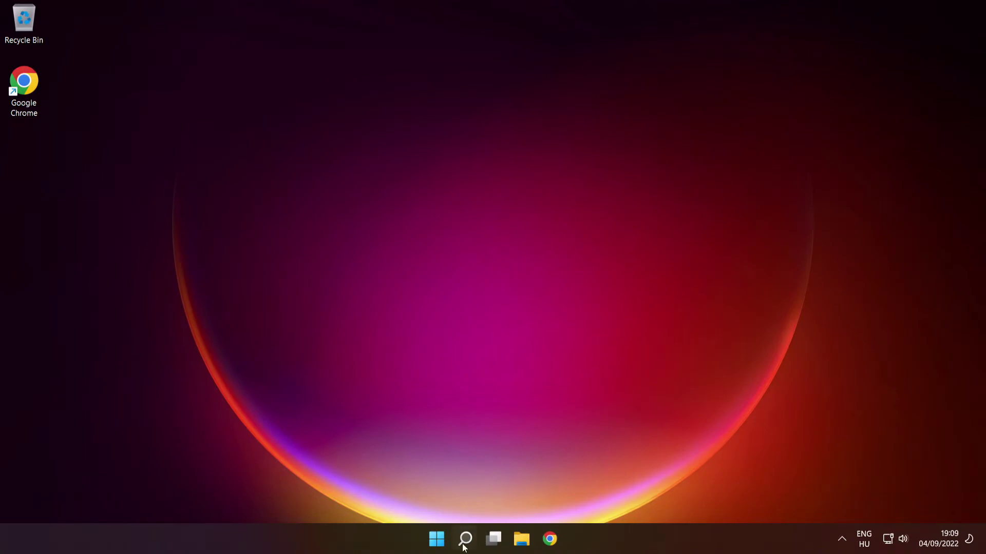
mouse_move(461, 549)
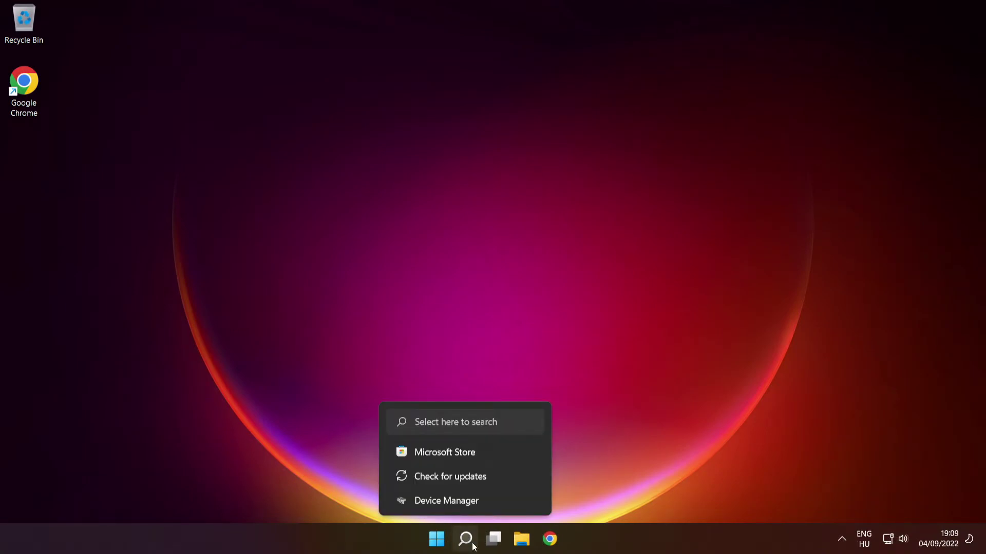
left_click(466, 543)
type("cmd")
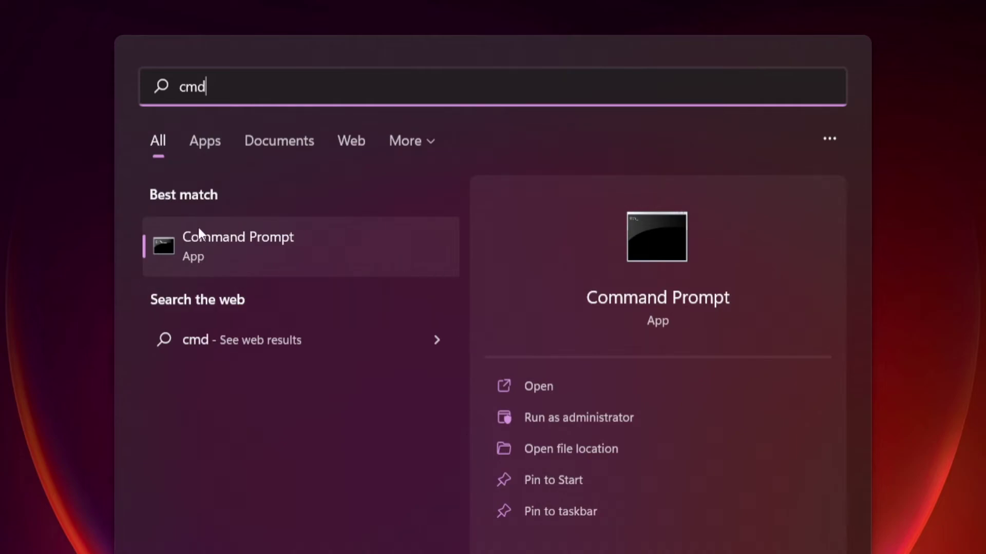
right_click(361, 245)
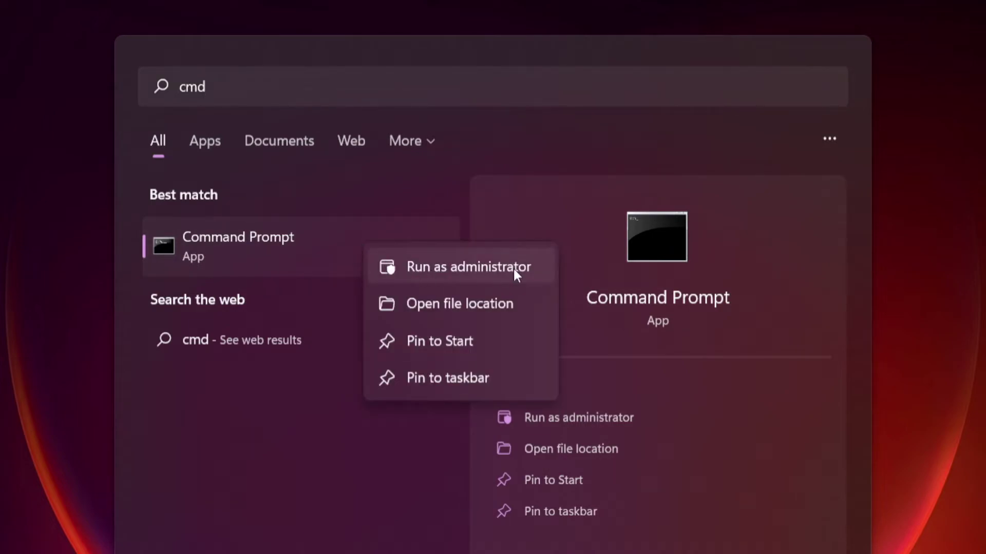
left_click(468, 265)
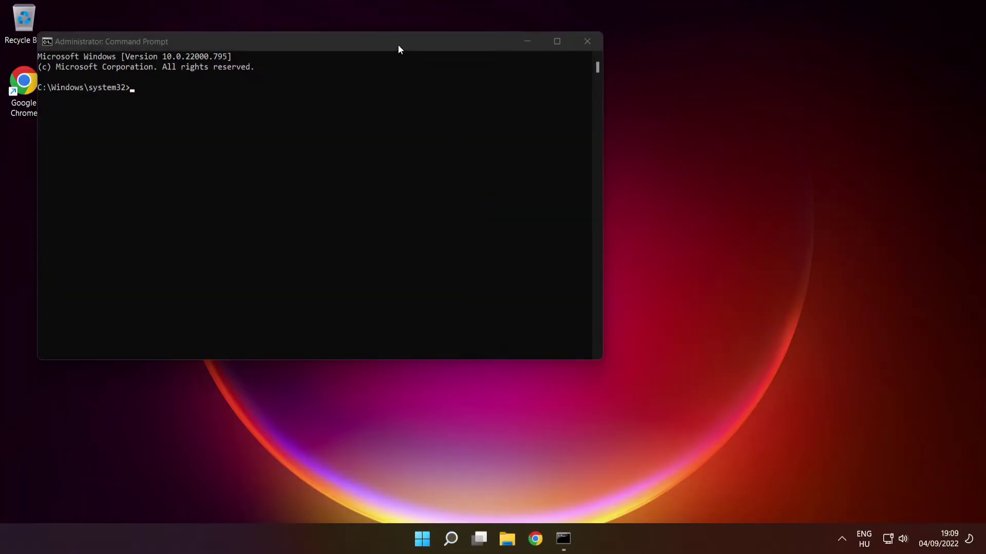
left_click_drag(397, 42, 568, 125)
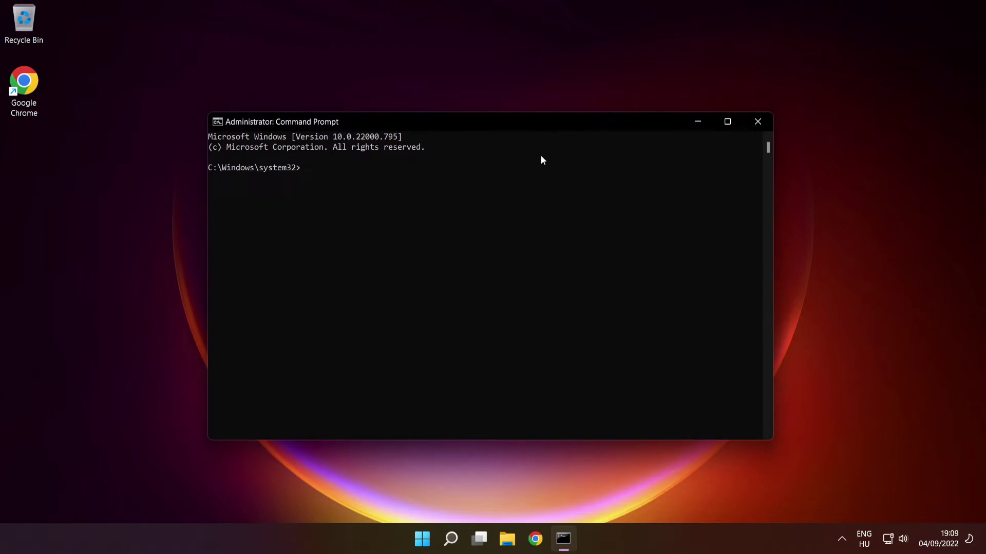
Step: Run sfc /scannow at the administrator prompt to scan and repair system files
type("sfc /scannow")
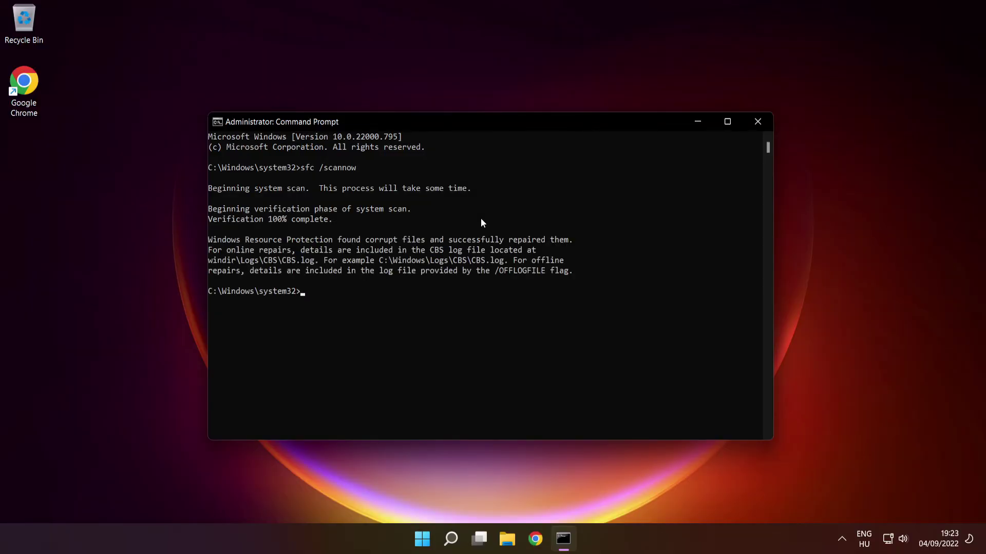
Step: Close Command Prompt and show the Start menu's power options: Sleep, Shut down and Restart
left_click(759, 123)
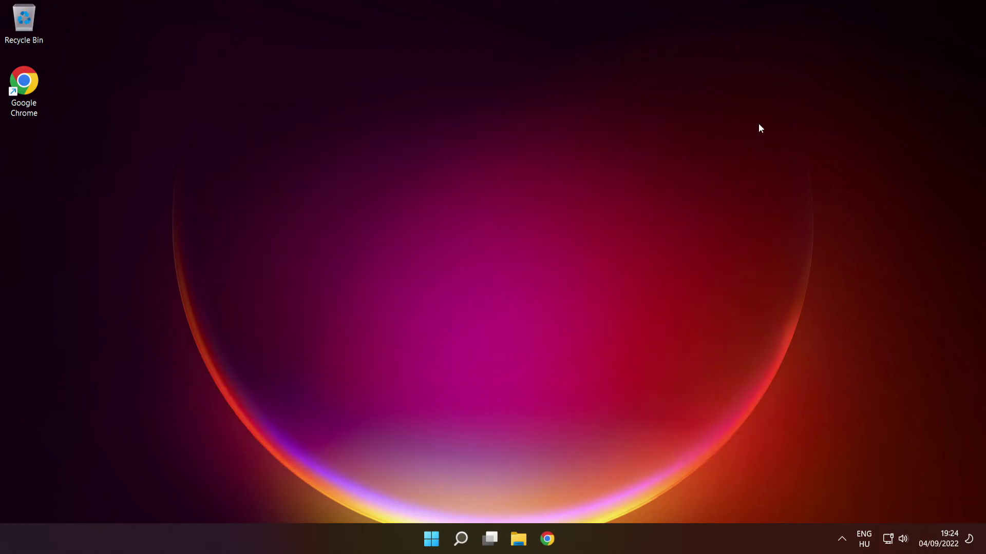
left_click(436, 538)
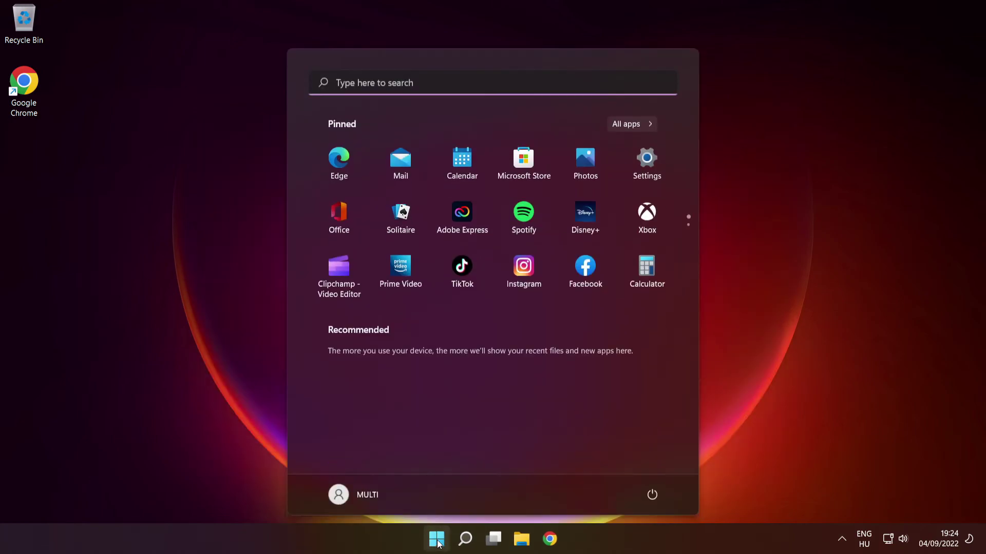
left_click(652, 495)
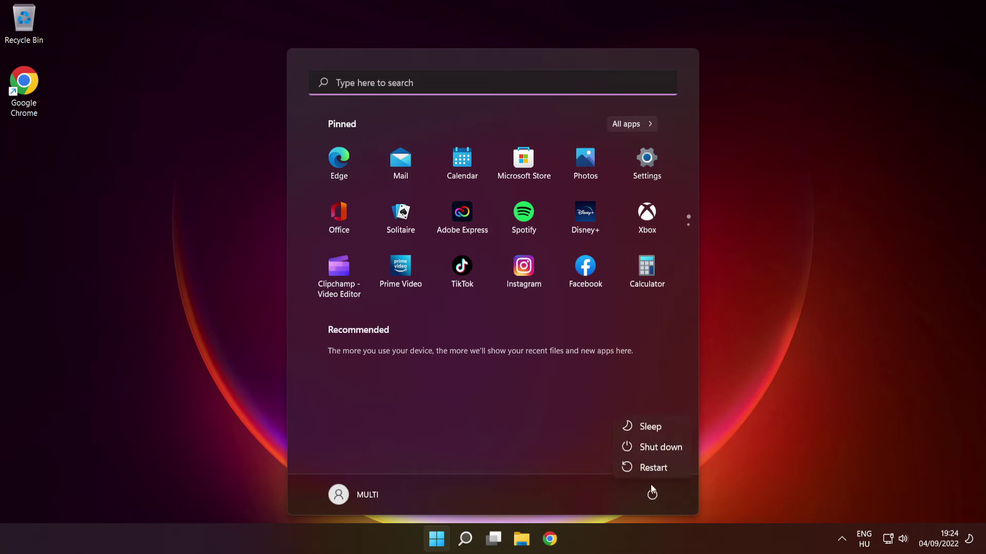